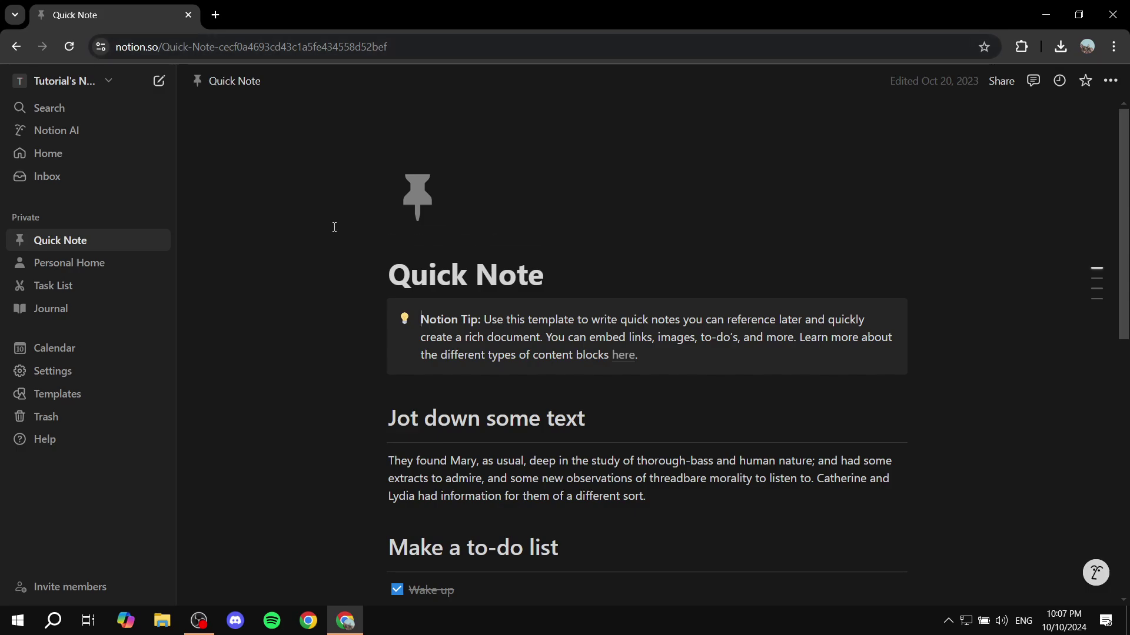
Step: From Home, create a new page titled 'Draw.io' and move the cursor into its body
{"action": "left_click", "coordinate": [92, 159]}
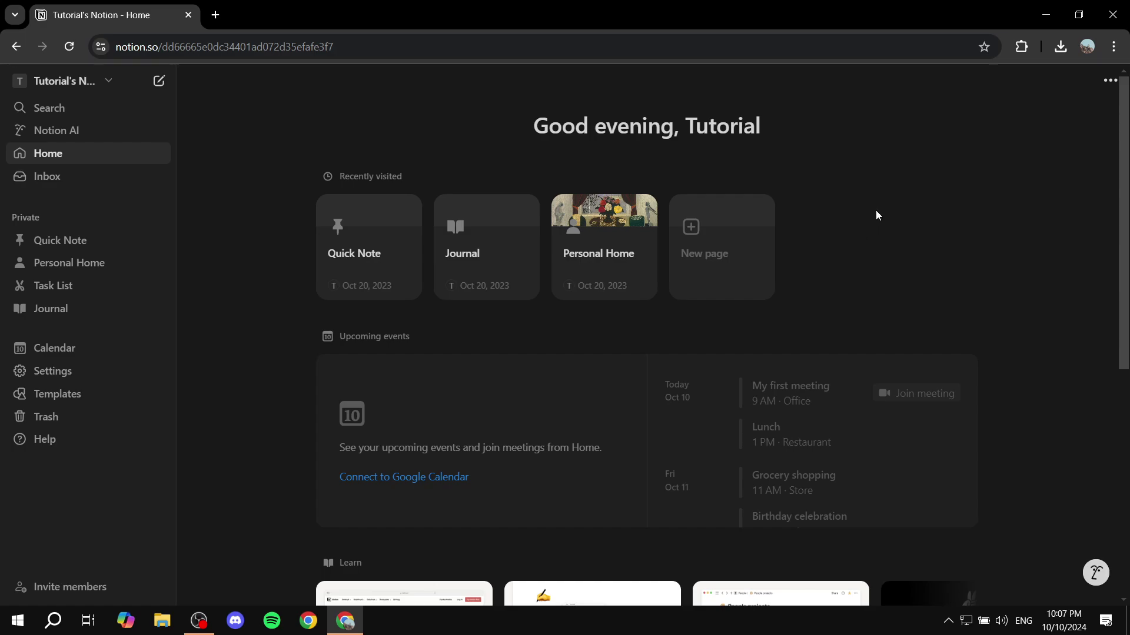
{"action": "left_click", "coordinate": [734, 254]}
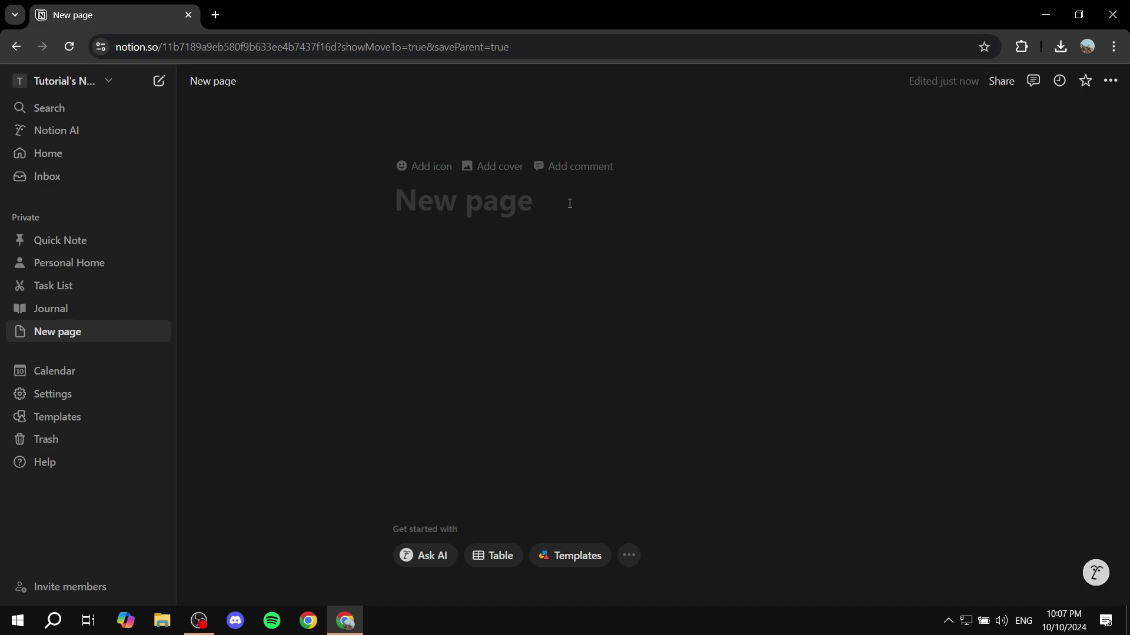
{"action": "type", "text": "D"}
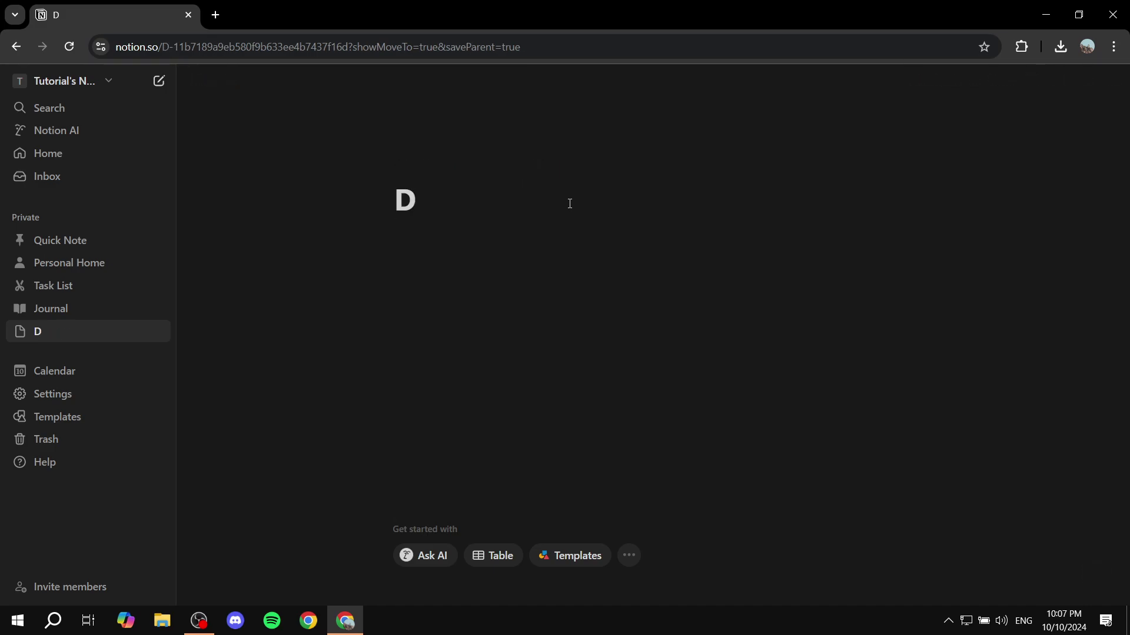
{"action": "type", "text": "raw.io"}
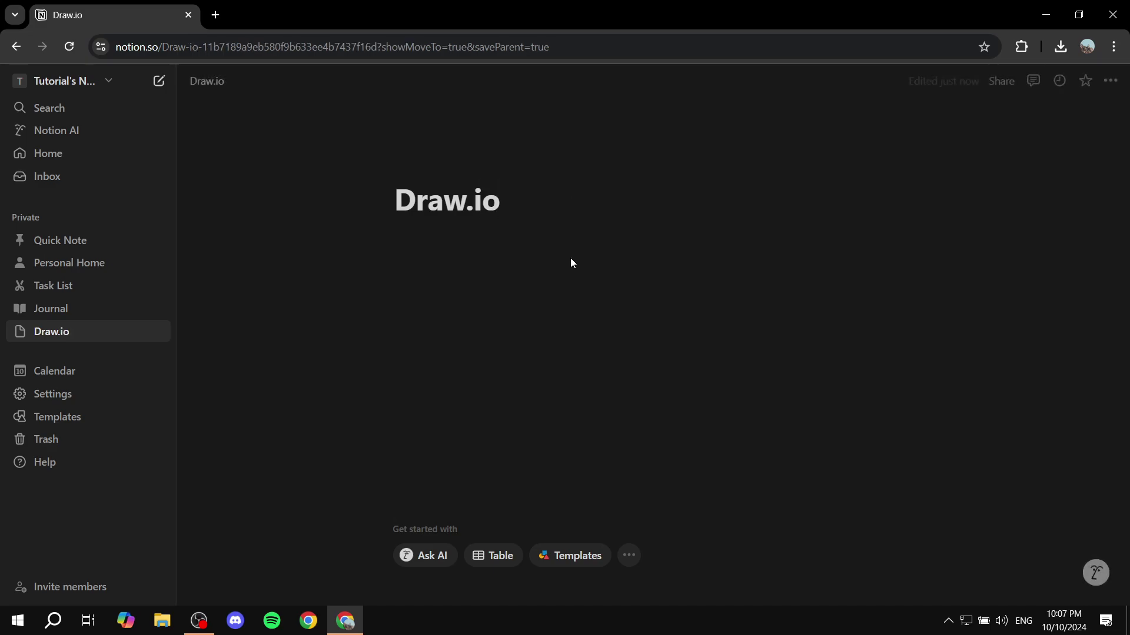
{"action": "key", "text": "Return"}
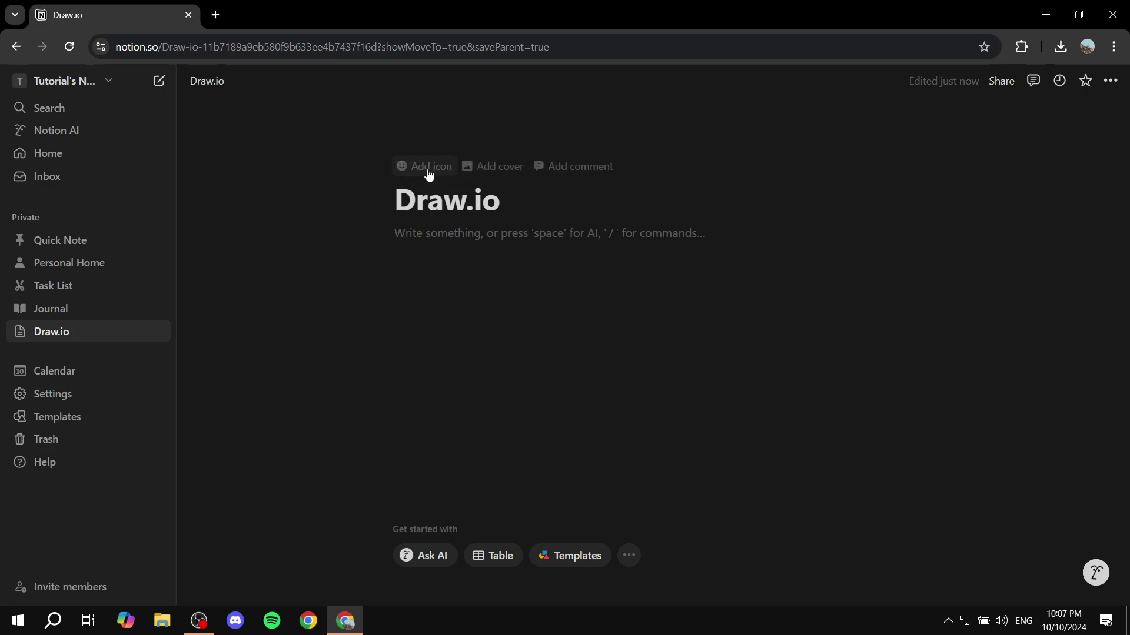
Step: Set the 💥 burst emoji from Recent as the page icon, then return to the empty body
{"action": "left_click", "coordinate": [429, 175]}
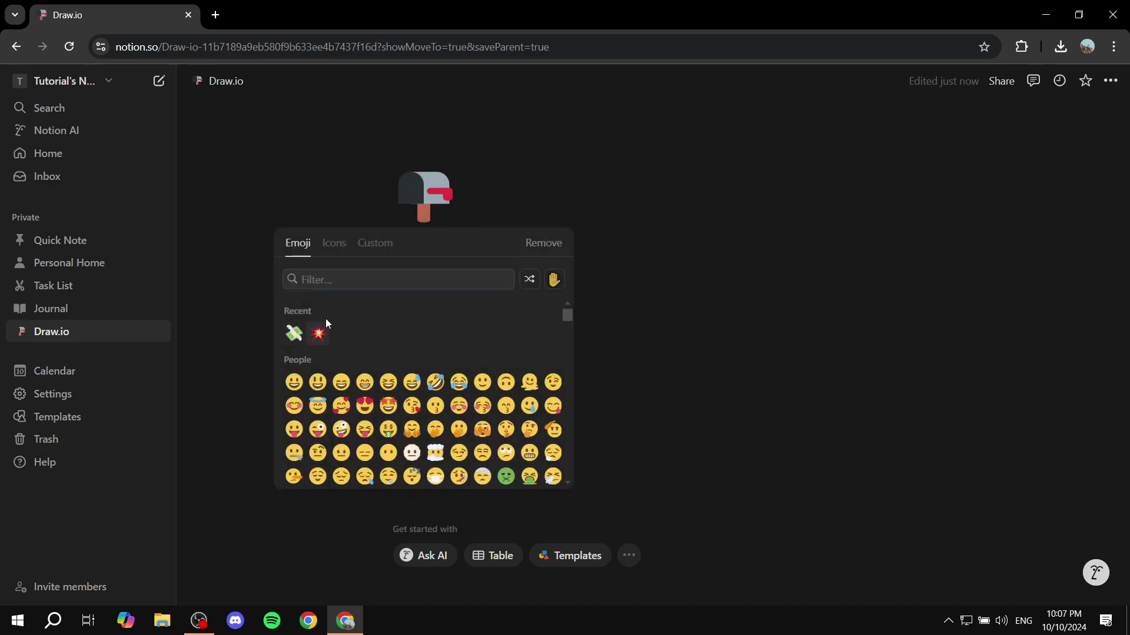
{"action": "left_click", "coordinate": [318, 334]}
{"action": "left_click", "coordinate": [797, 252]}
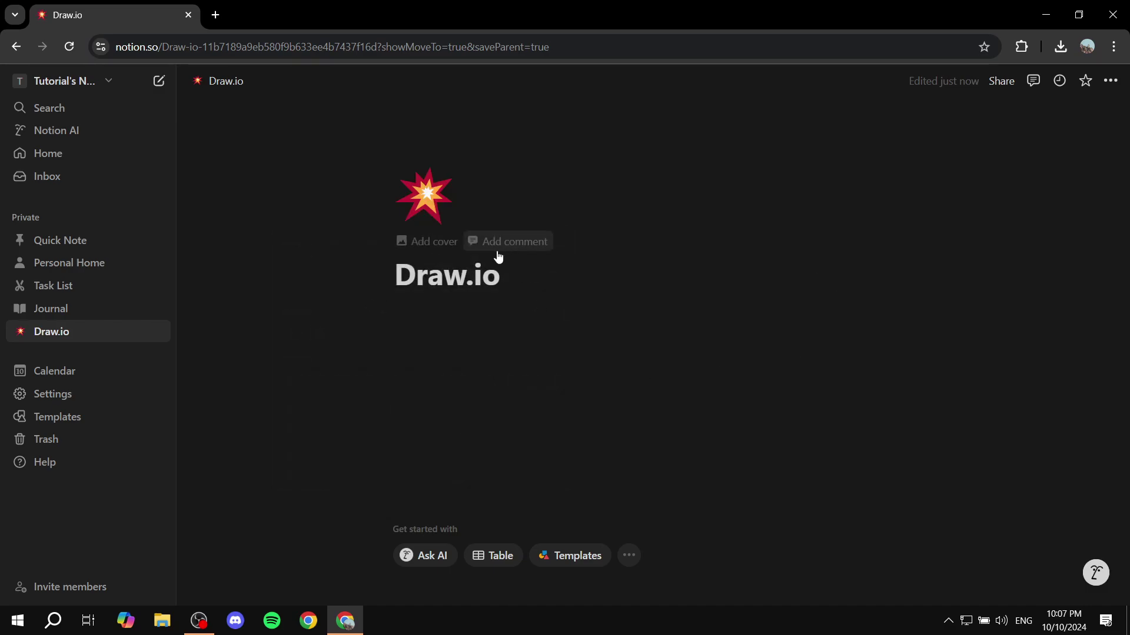
{"action": "left_click", "coordinate": [462, 312]}
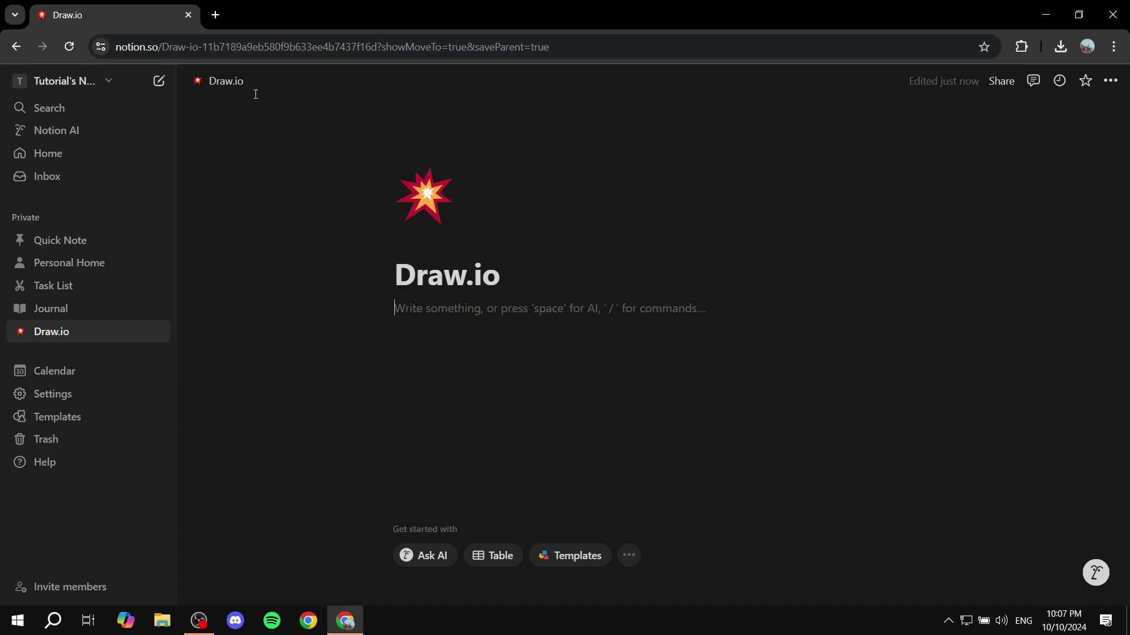
Step: Open a new Chrome tab and load draw.io at app.diagrams.net
{"action": "left_click", "coordinate": [220, 17]}
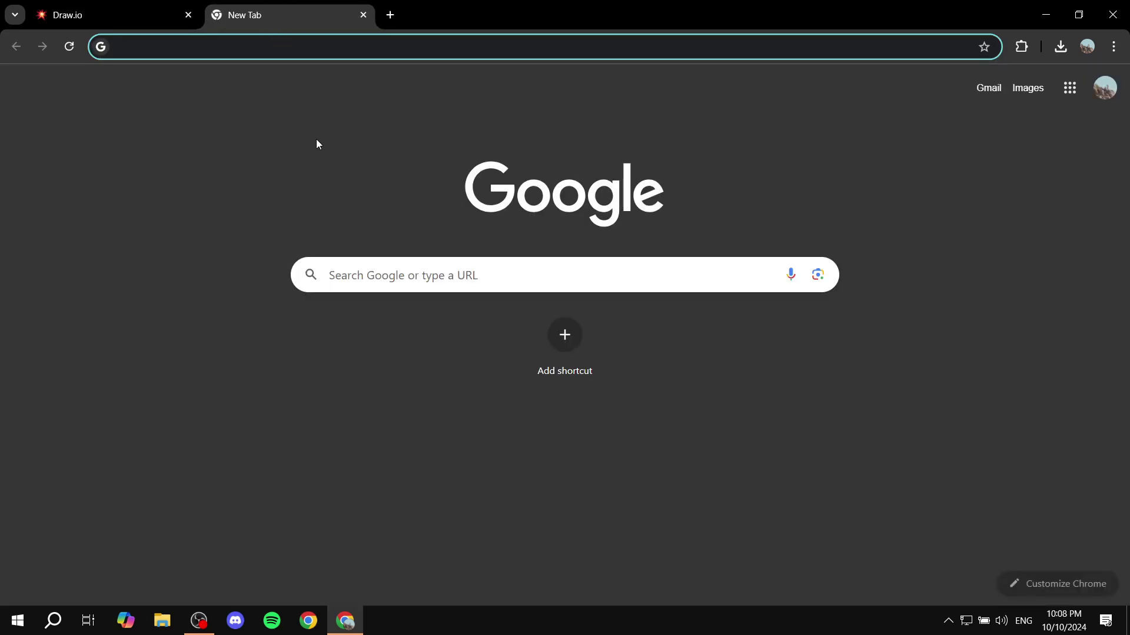
{"action": "type", "text": "Draw"}
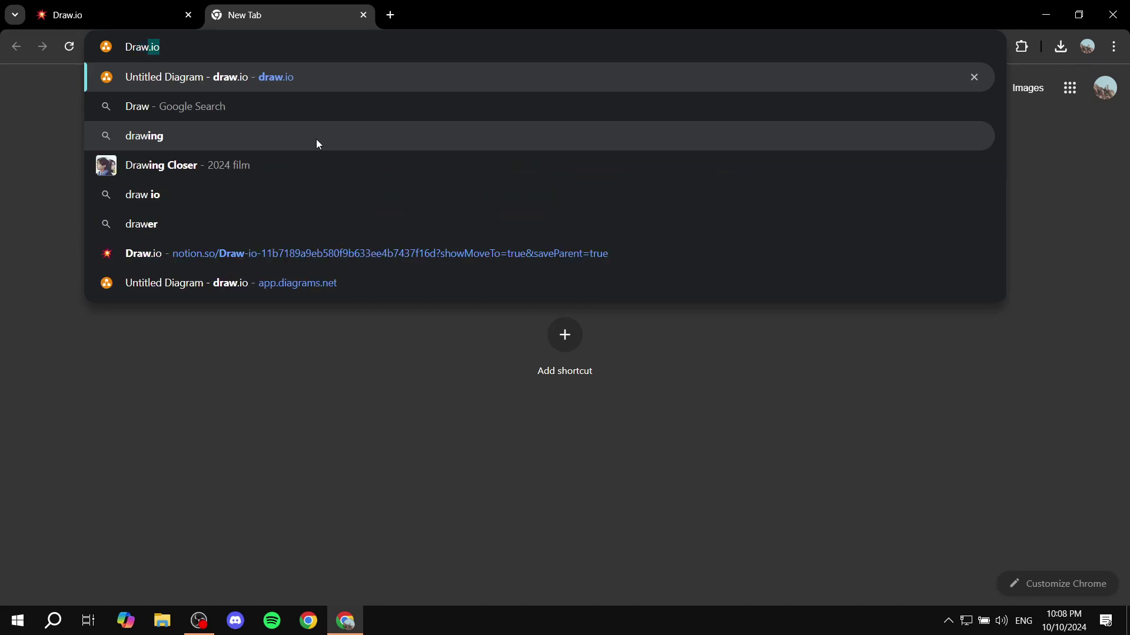
{"action": "type", "text": ".io"}
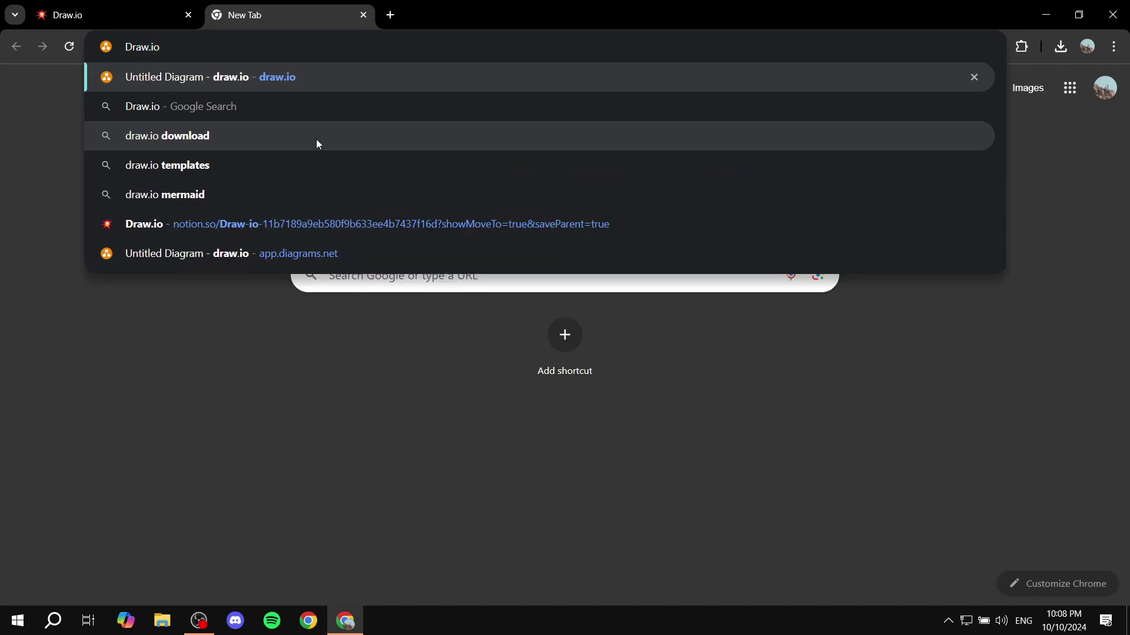
{"action": "key", "text": "Return"}
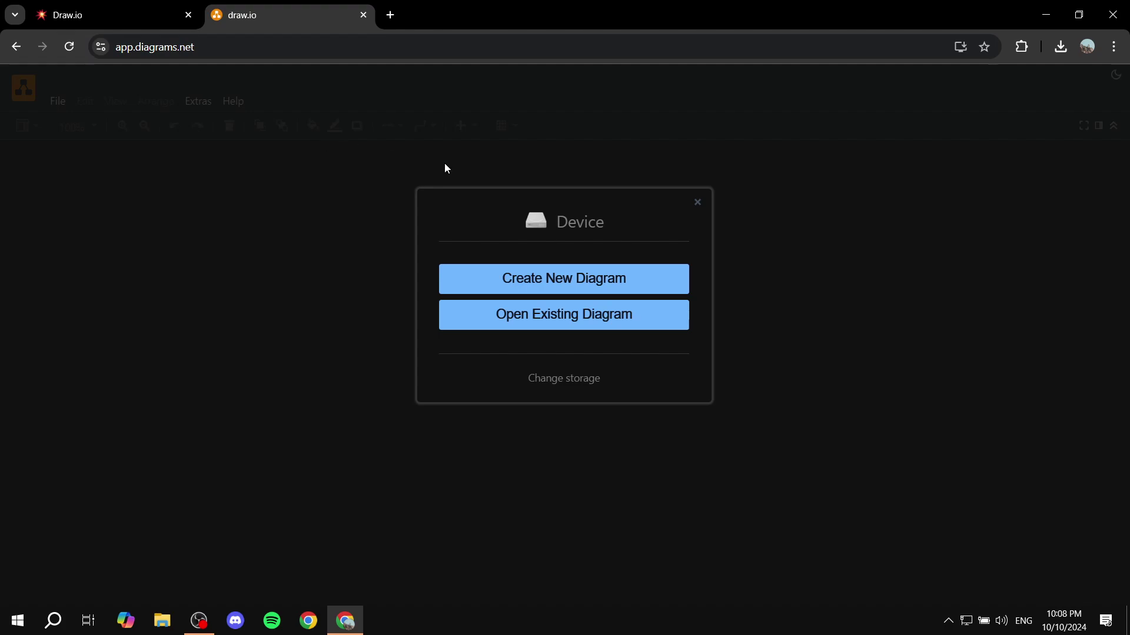
Step: Create a new diagram from the blue org chart template in the Charts category
{"action": "left_click", "coordinate": [563, 279]}
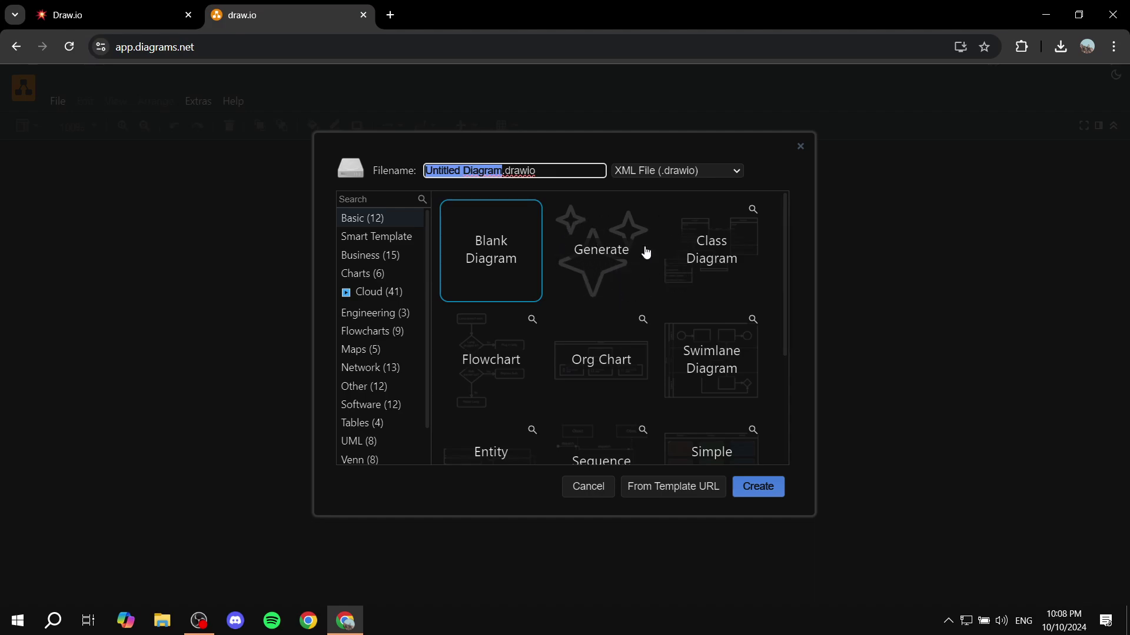
{"action": "left_click", "coordinate": [380, 274]}
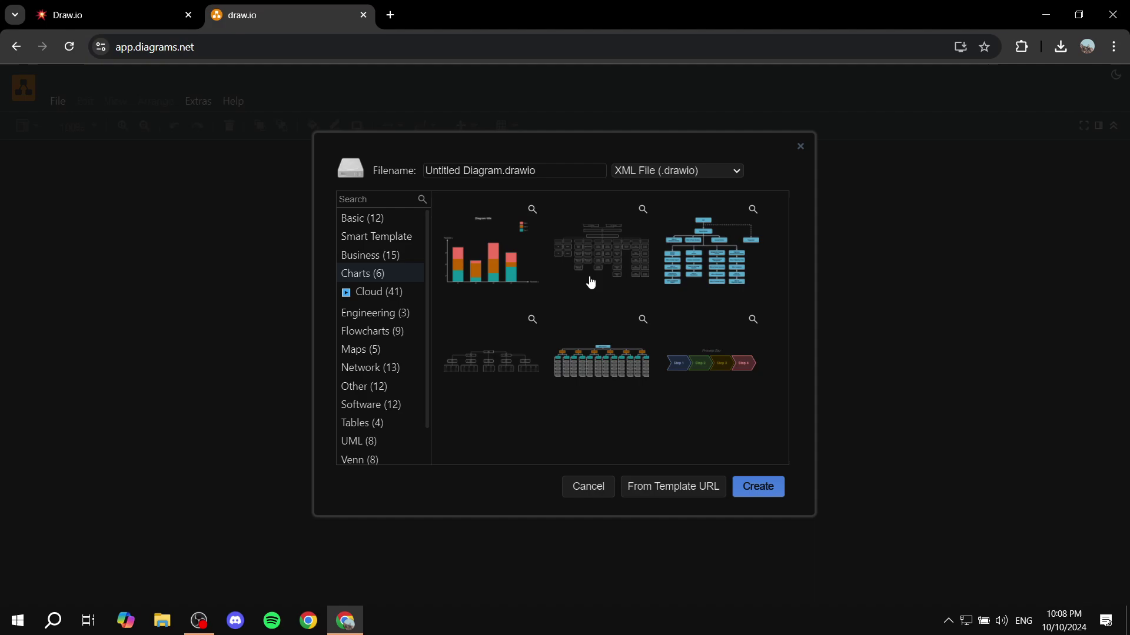
{"action": "left_click", "coordinate": [701, 263]}
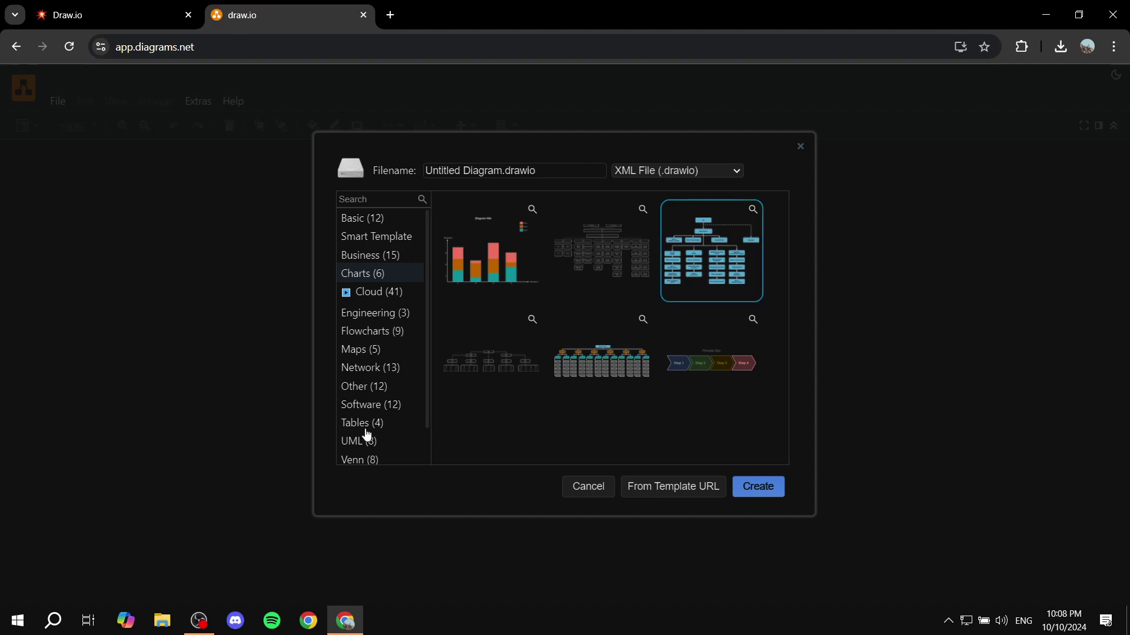
{"action": "left_click", "coordinate": [773, 498]}
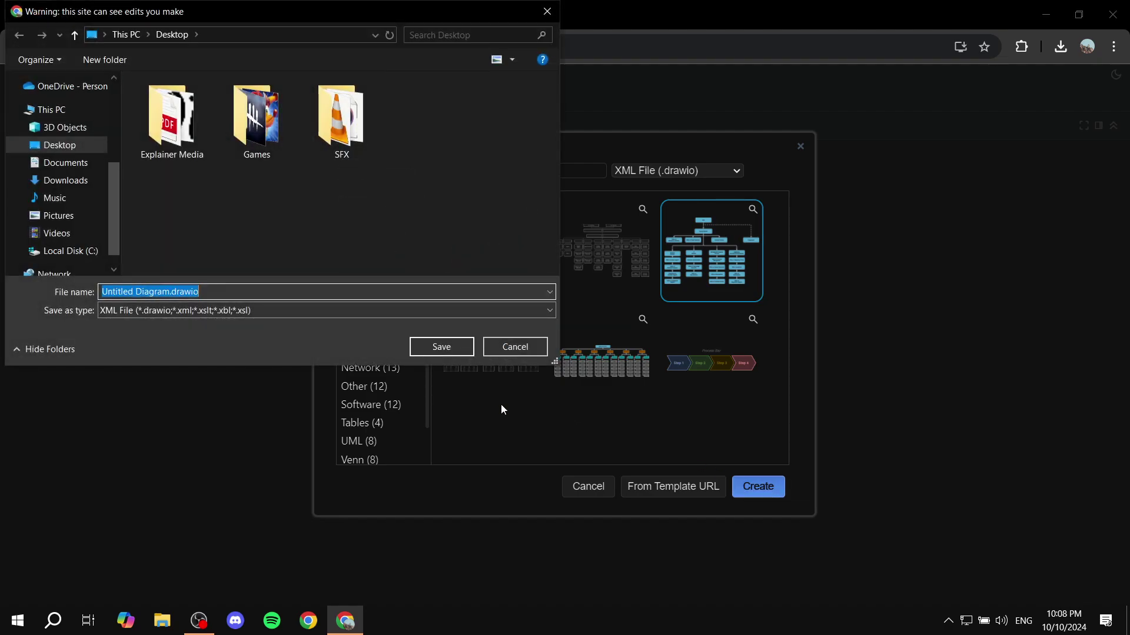
Step: Save the diagram as Untitled Diagram.drawio and zoom the canvas out to 70%
{"action": "left_click", "coordinate": [457, 350]}
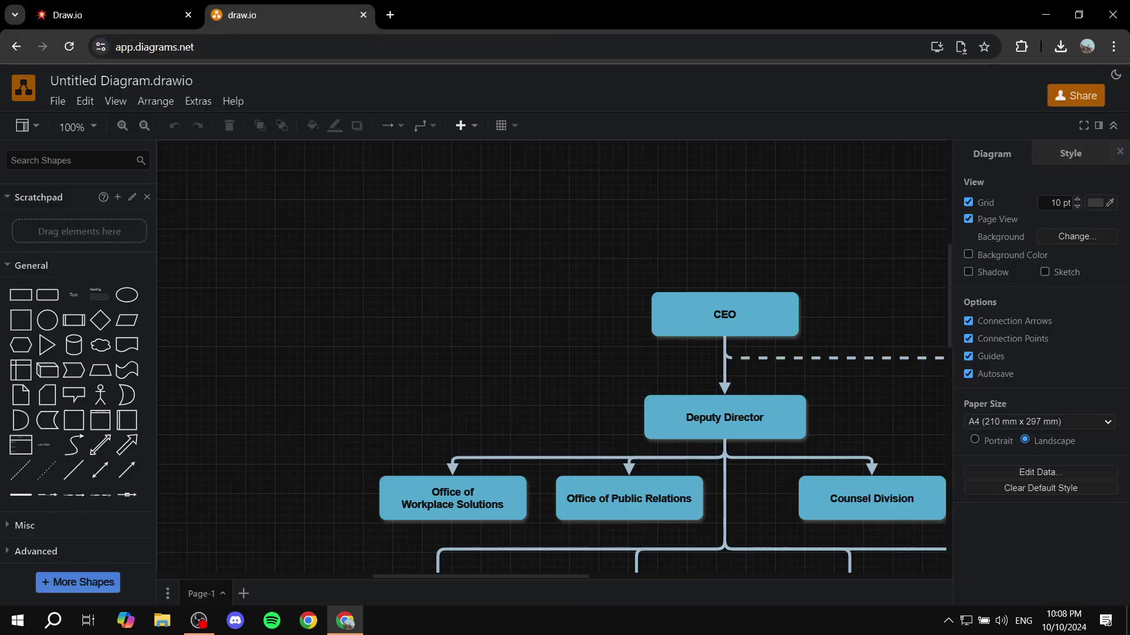
{"action": "scroll", "coordinate": [838, 411], "scroll_direction": "down", "scroll_amount": 6}
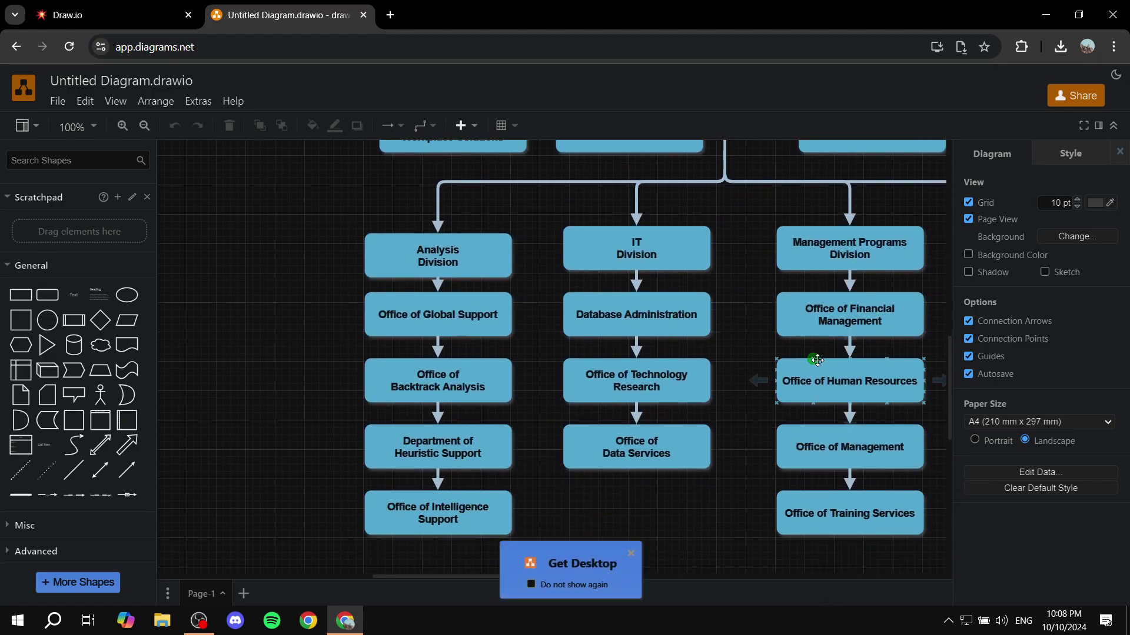
{"action": "scroll", "coordinate": [813, 365], "scroll_direction": "down", "scroll_amount": 5, "text": "ctrl"}
{"action": "scroll", "coordinate": [813, 365], "scroll_direction": "up", "scroll_amount": 2}
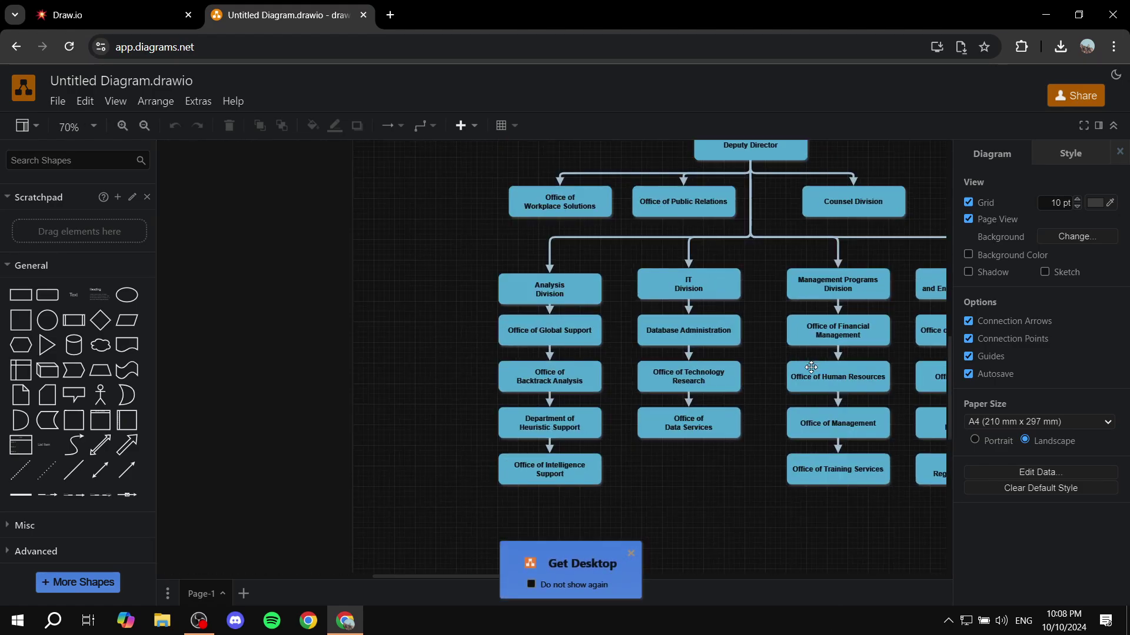
Step: Dismiss the Get Desktop prompt and scroll across the chart to the Office of Training Services box
{"action": "left_click", "coordinate": [630, 553]}
{"action": "left_click_drag", "start_coordinate": [535, 575], "coordinate": [608, 577]}
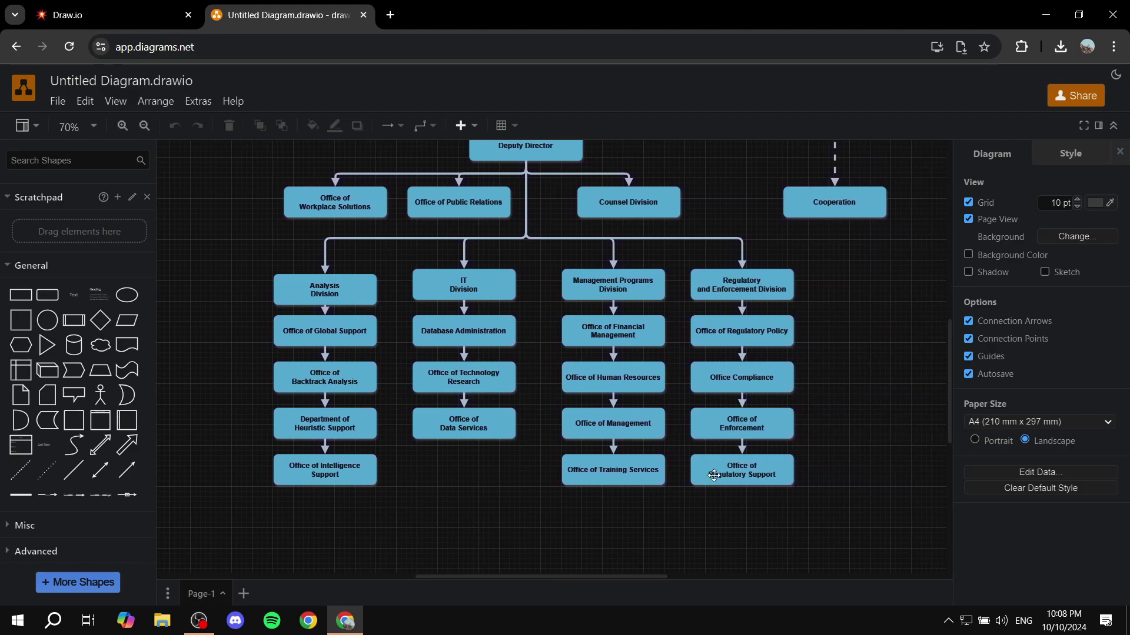
{"action": "left_click", "coordinate": [685, 474]}
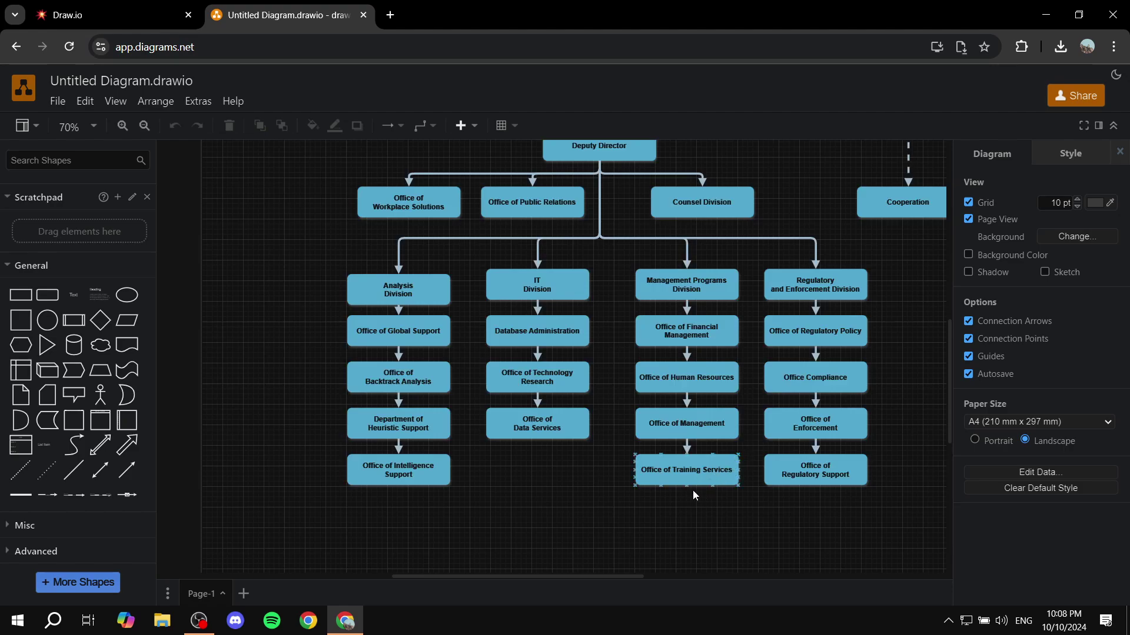
{"action": "scroll", "coordinate": [656, 492], "scroll_direction": "up", "scroll_amount": 5}
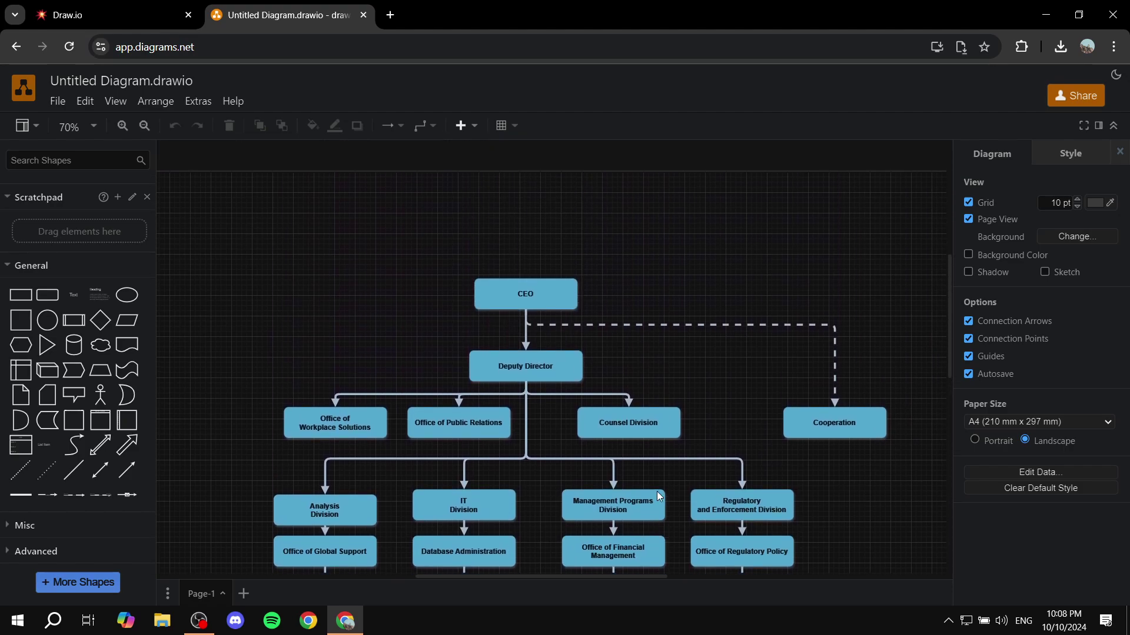
Step: Move the CEO box up and to the right
{"action": "left_click", "coordinate": [556, 302]}
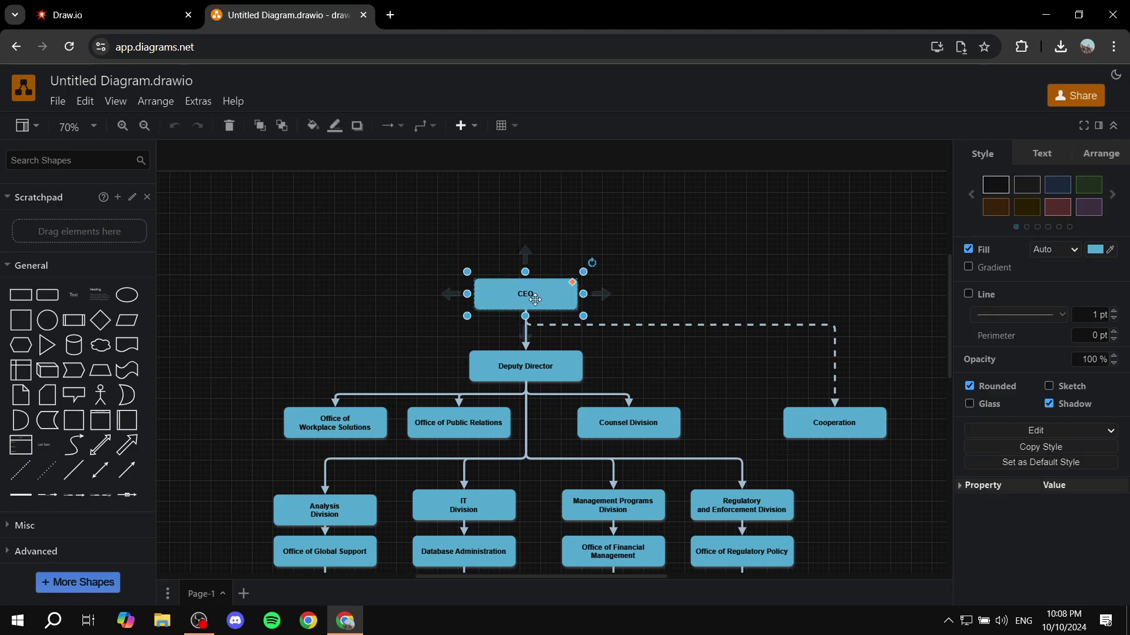
{"action": "scroll", "coordinate": [718, 323], "scroll_direction": "down", "scroll_amount": 5}
{"action": "scroll", "coordinate": [575, 322], "scroll_direction": "up", "scroll_amount": 5}
{"action": "left_click_drag", "start_coordinate": [536, 285], "coordinate": [657, 214]}
Step: Move the Deputy Director box up and to the left, then deselect everything
{"action": "scroll", "coordinate": [803, 319], "scroll_direction": "down", "scroll_amount": 2}
{"action": "left_click_drag", "start_coordinate": [526, 293], "coordinate": [418, 187]}
{"action": "scroll", "coordinate": [737, 281], "scroll_direction": "down", "scroll_amount": 5}
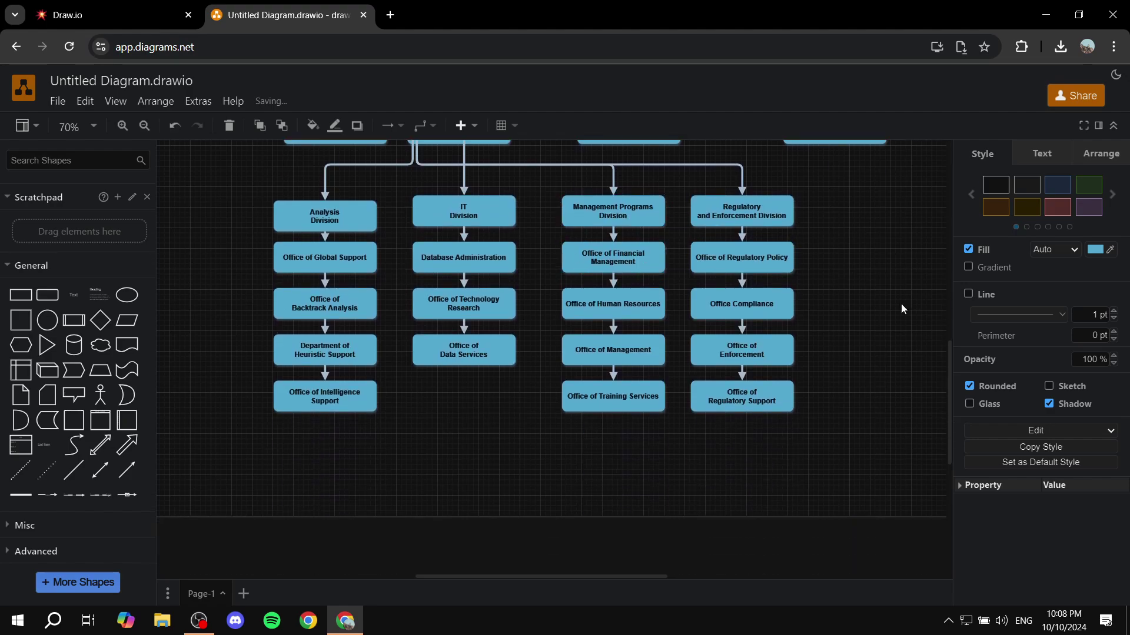
{"action": "left_click", "coordinate": [681, 480]}
{"action": "scroll", "coordinate": [680, 480], "scroll_direction": "up", "scroll_amount": 5}
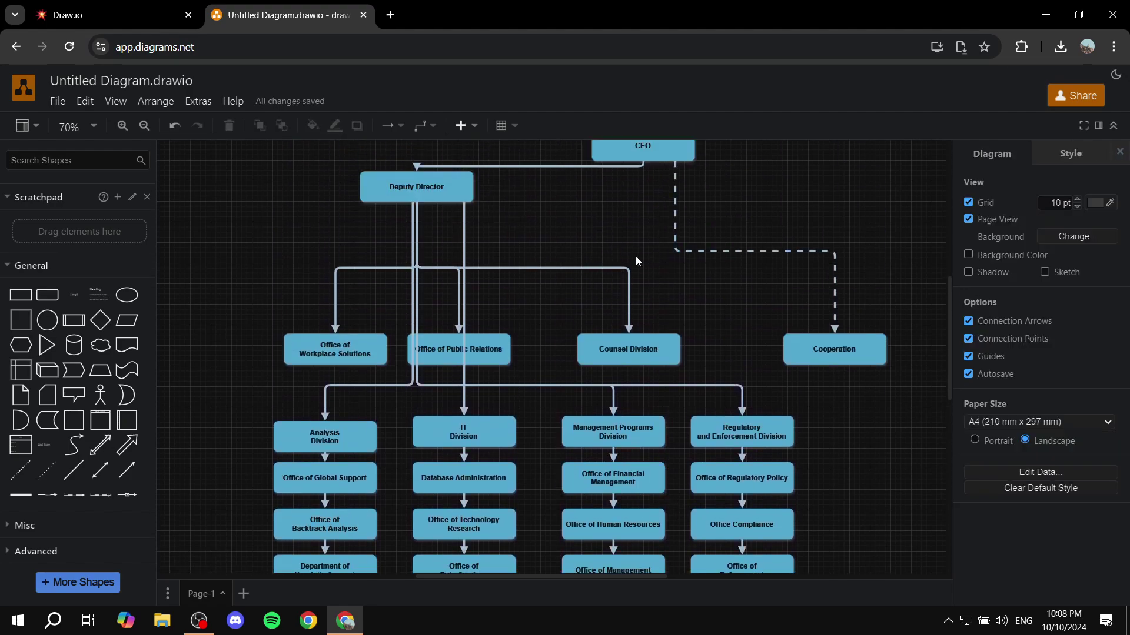
{"action": "scroll", "coordinate": [624, 235], "scroll_direction": "up", "scroll_amount": 3}
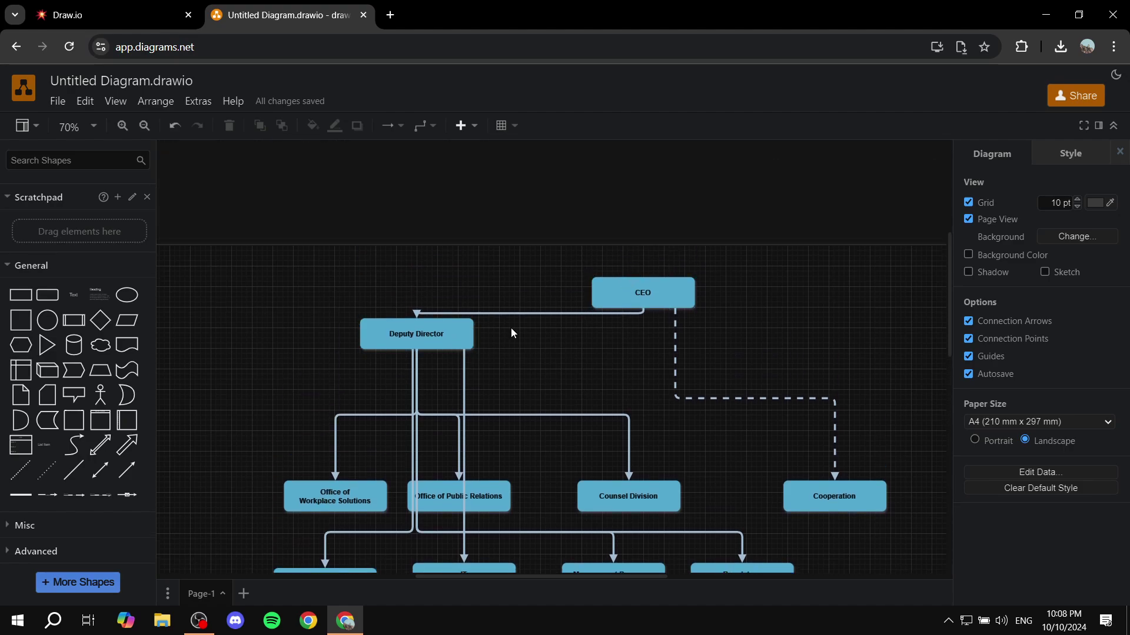
{"action": "scroll", "coordinate": [511, 327], "scroll_direction": "down", "scroll_amount": 8}
Step: Check the Database Administration and Office of Management boxes, then go to File > Export as
{"action": "left_click", "coordinate": [456, 247]}
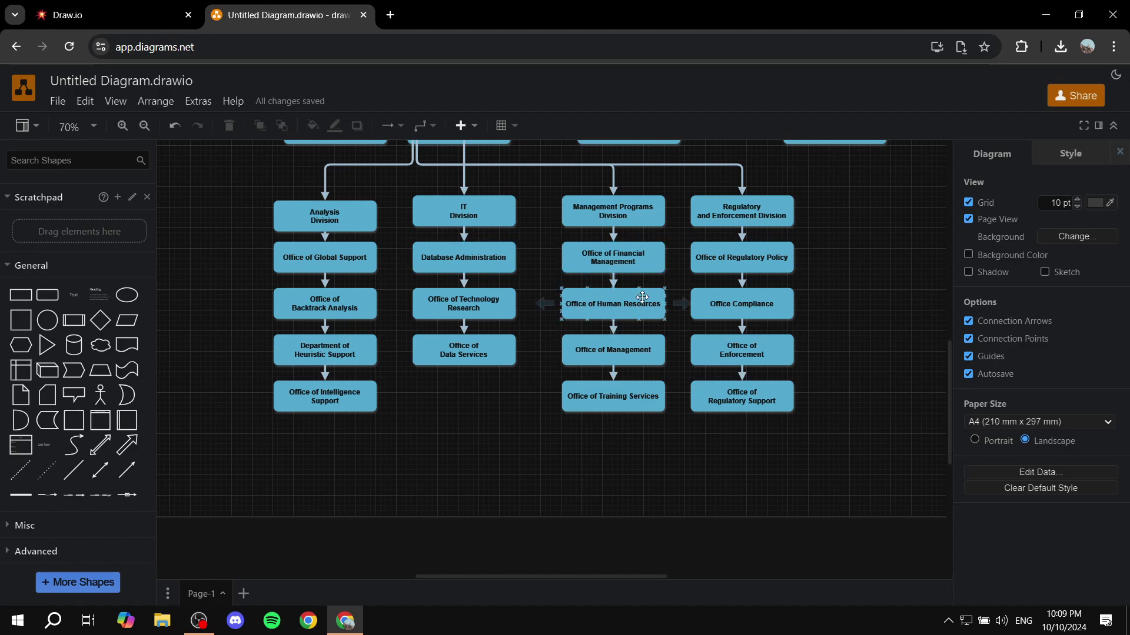
{"action": "left_click", "coordinate": [602, 350]}
{"action": "left_click", "coordinate": [401, 380]}
{"action": "left_click", "coordinate": [60, 104]}
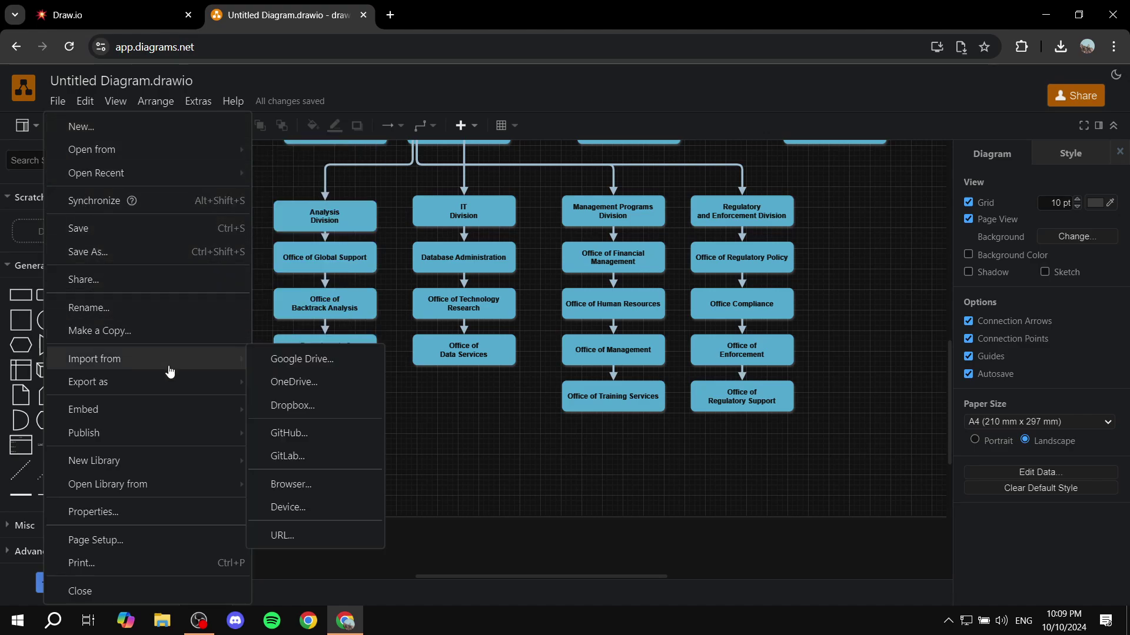
{"action": "mouse_move", "coordinate": [162, 415]}
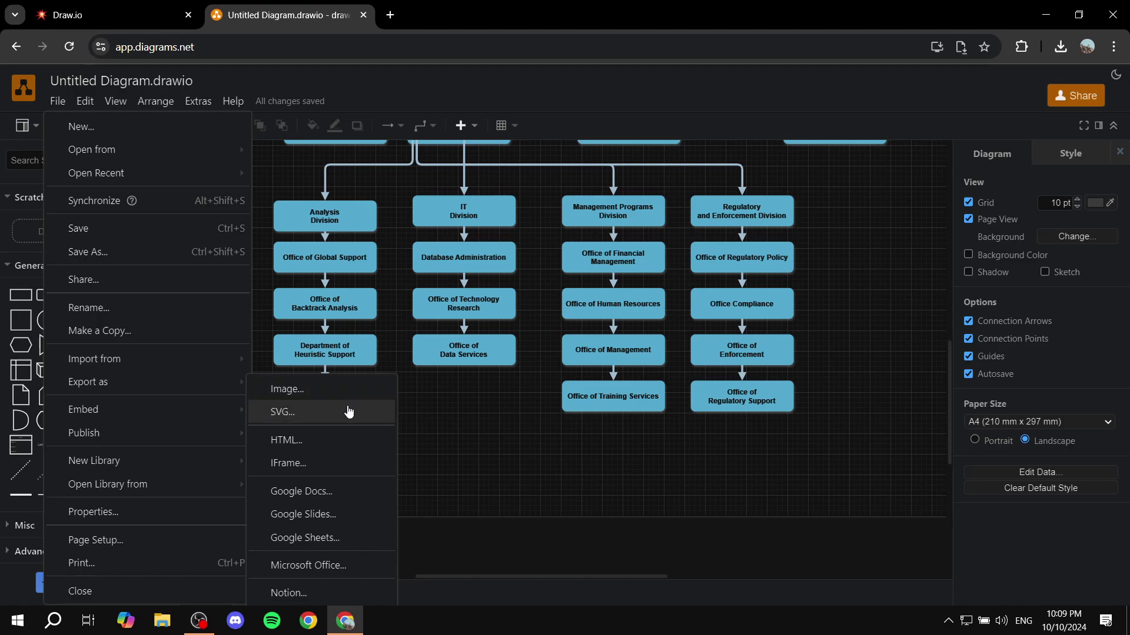
Step: Start the Notion export, keeping Make a Copy, and apply a green border colour
{"action": "left_click", "coordinate": [339, 594]}
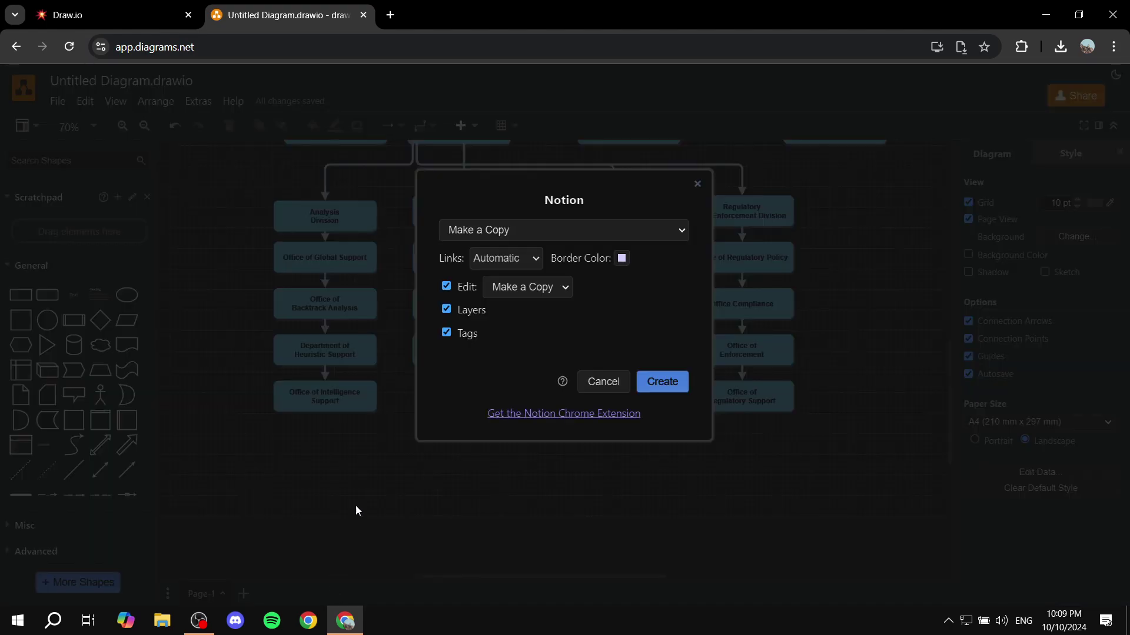
{"action": "left_click", "coordinate": [652, 230]}
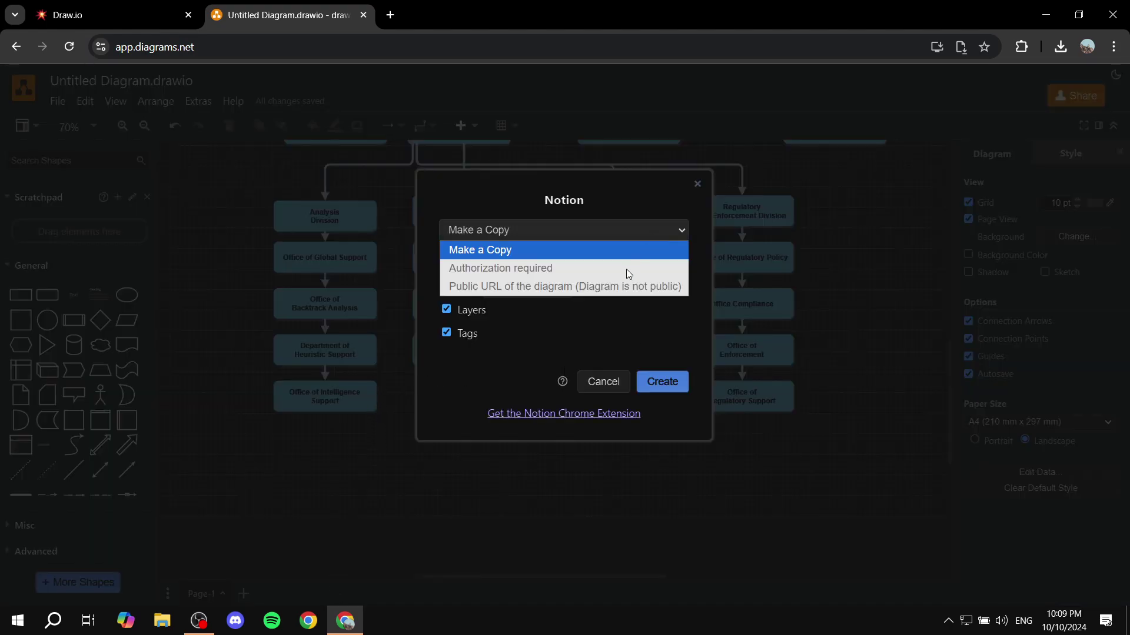
{"action": "left_click", "coordinate": [490, 230]}
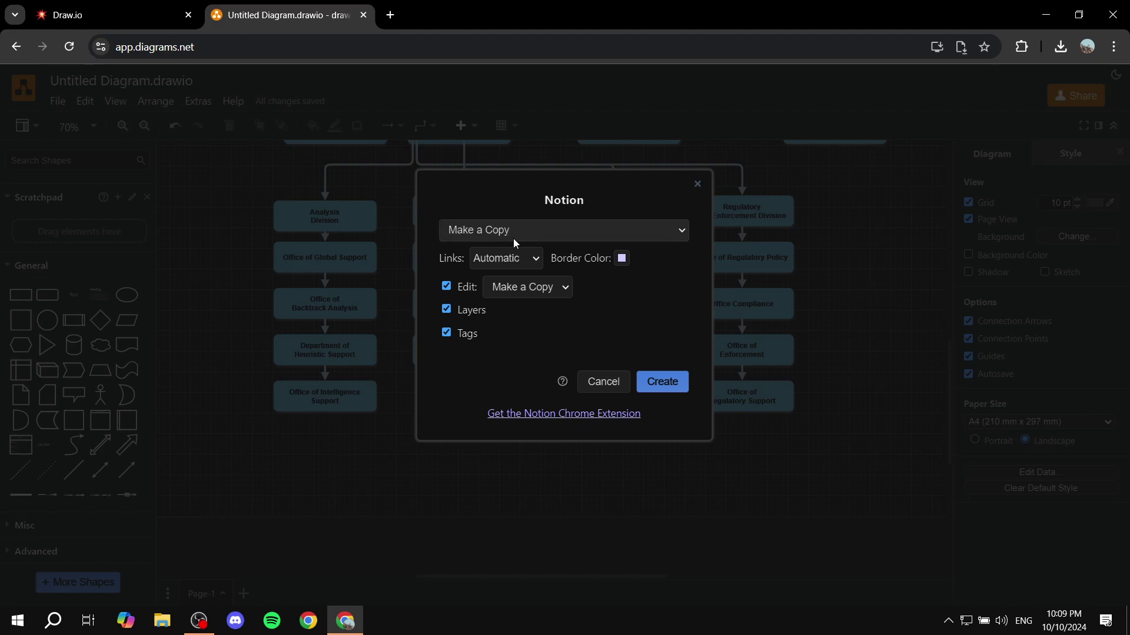
{"action": "left_click", "coordinate": [489, 262]}
{"action": "left_click", "coordinate": [491, 261]}
{"action": "left_click", "coordinate": [622, 259]}
{"action": "left_click_drag", "start_coordinate": [536, 175], "coordinate": [527, 177]}
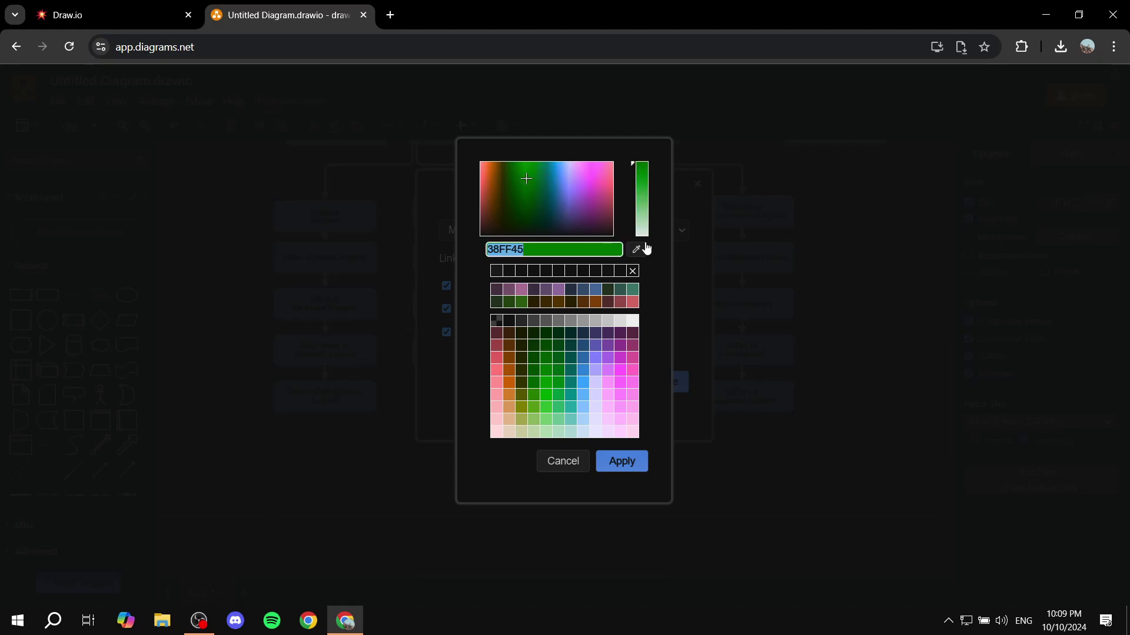
{"action": "left_click", "coordinate": [623, 462]}
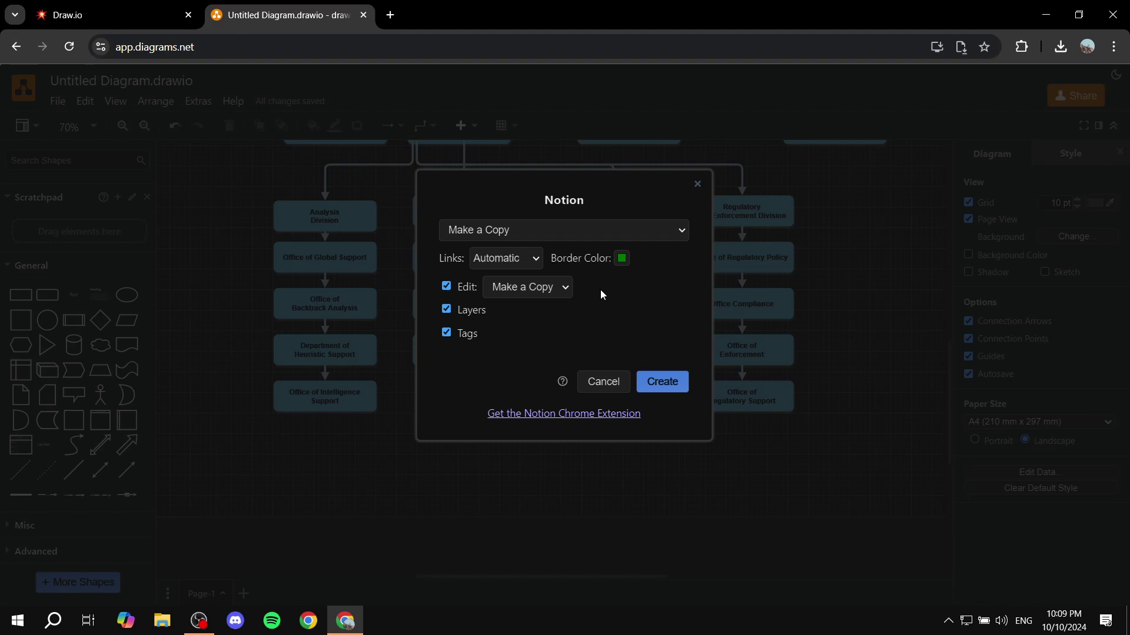
Step: Keep editing enabled, create the Notion embed link, copy it to the clipboard, and close the dialog
{"action": "left_click", "coordinate": [447, 289]}
{"action": "left_click", "coordinate": [448, 287]}
{"action": "left_click", "coordinate": [535, 290]}
{"action": "left_click", "coordinate": [675, 383]}
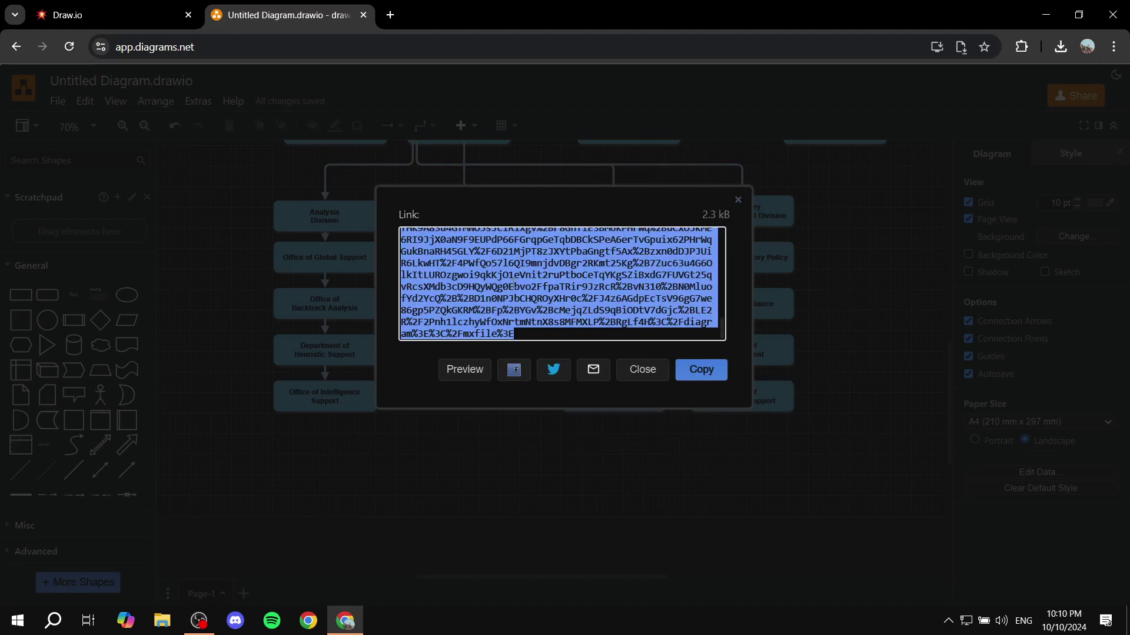
{"action": "scroll", "coordinate": [522, 288], "scroll_direction": "up", "scroll_amount": 10}
{"action": "scroll", "coordinate": [510, 283], "scroll_direction": "down", "scroll_amount": 10}
{"action": "left_click", "coordinate": [715, 373]}
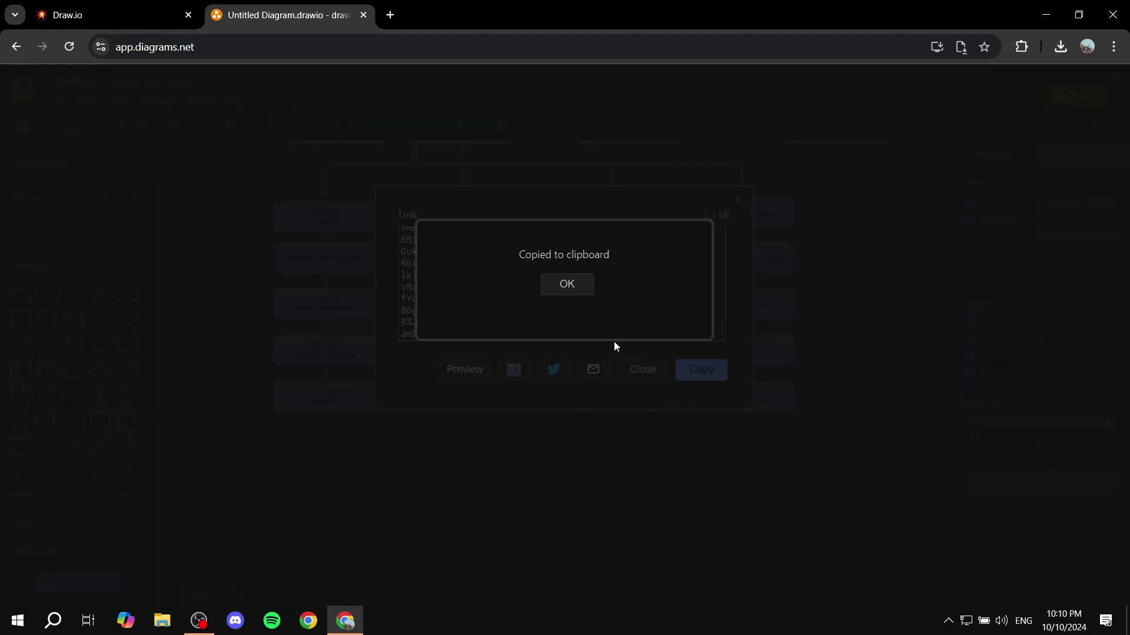
{"action": "left_click", "coordinate": [568, 285]}
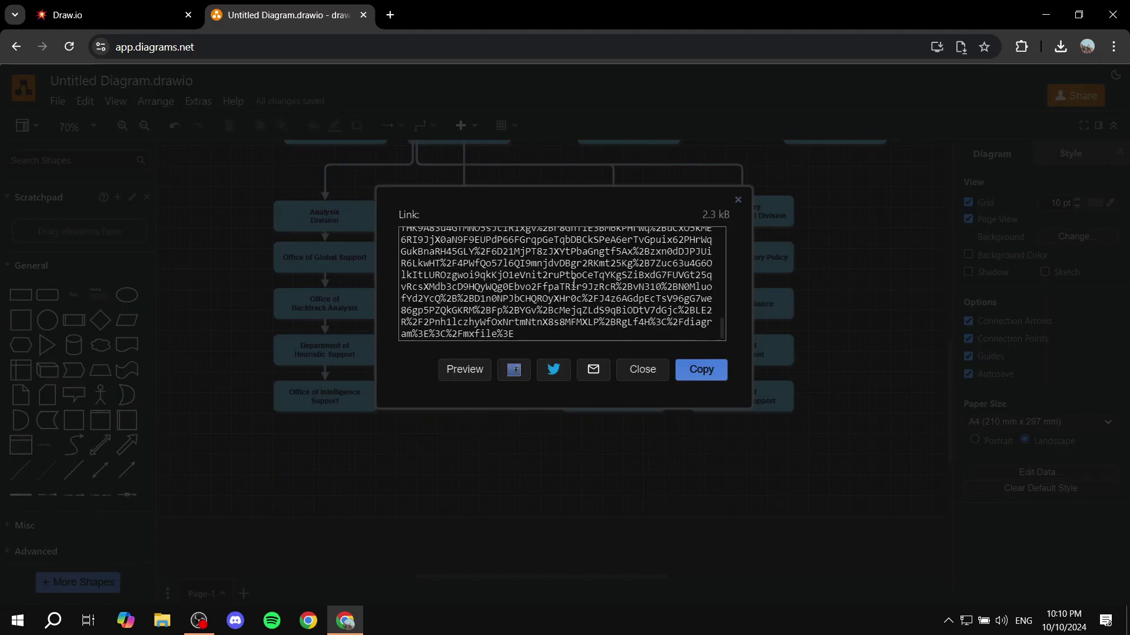
{"action": "left_click", "coordinate": [738, 200]}
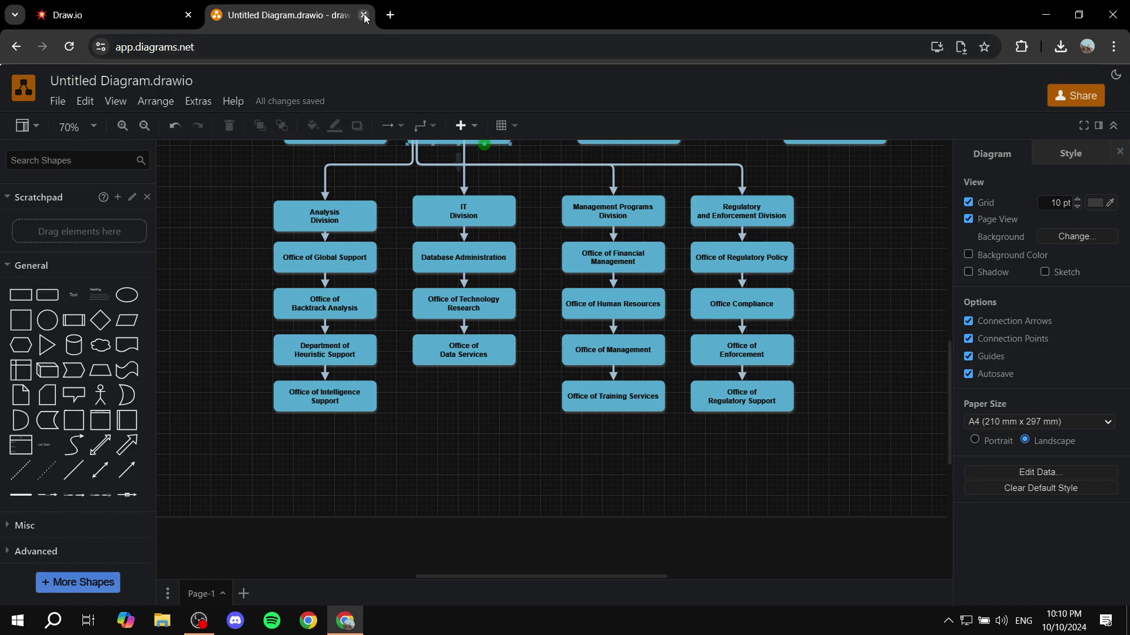
Step: On the Notion Draw.io page, add an /embed block with the pasted draw.io link
{"action": "left_click", "coordinate": [126, 8]}
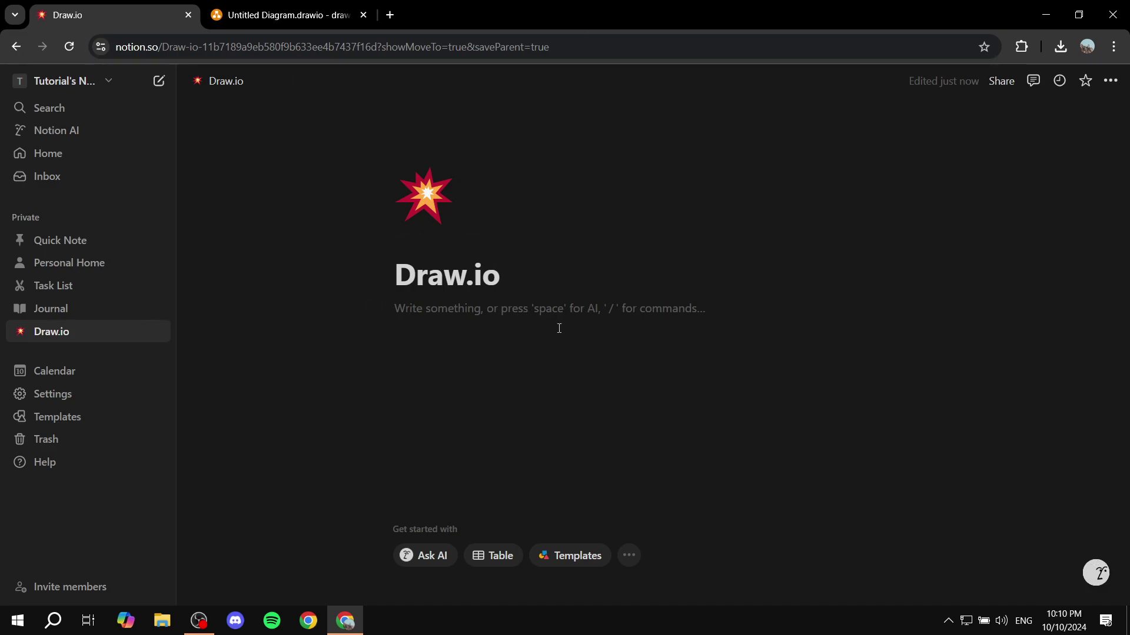
{"action": "type", "text": "/"}
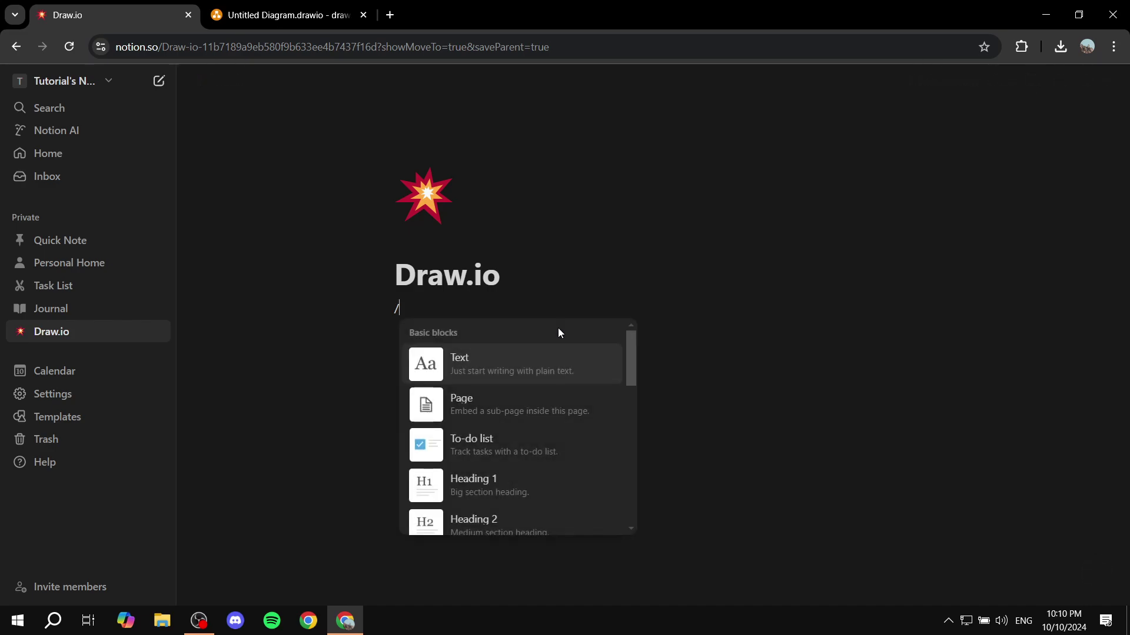
{"action": "type", "text": "embed"}
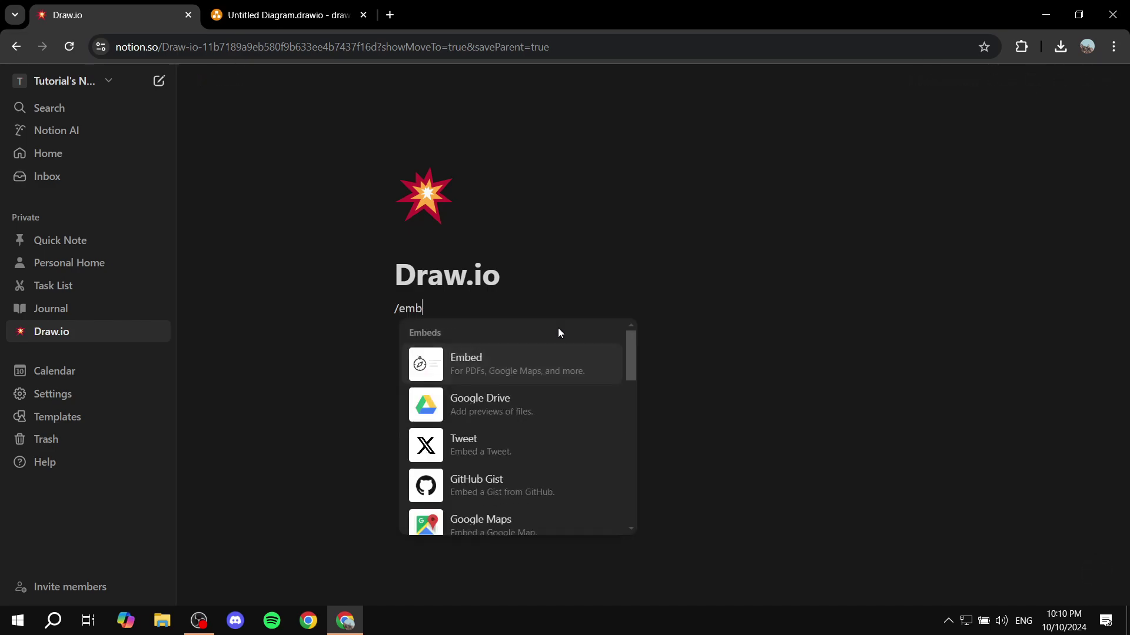
{"action": "left_click", "coordinate": [478, 371]}
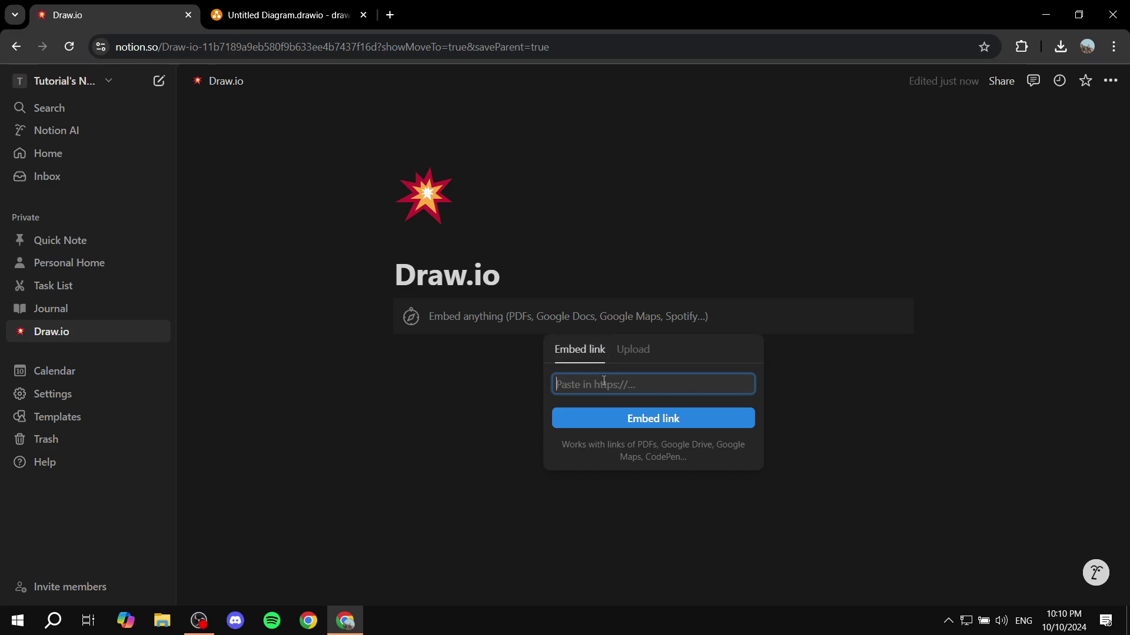
{"action": "key", "text": "ctrl+v"}
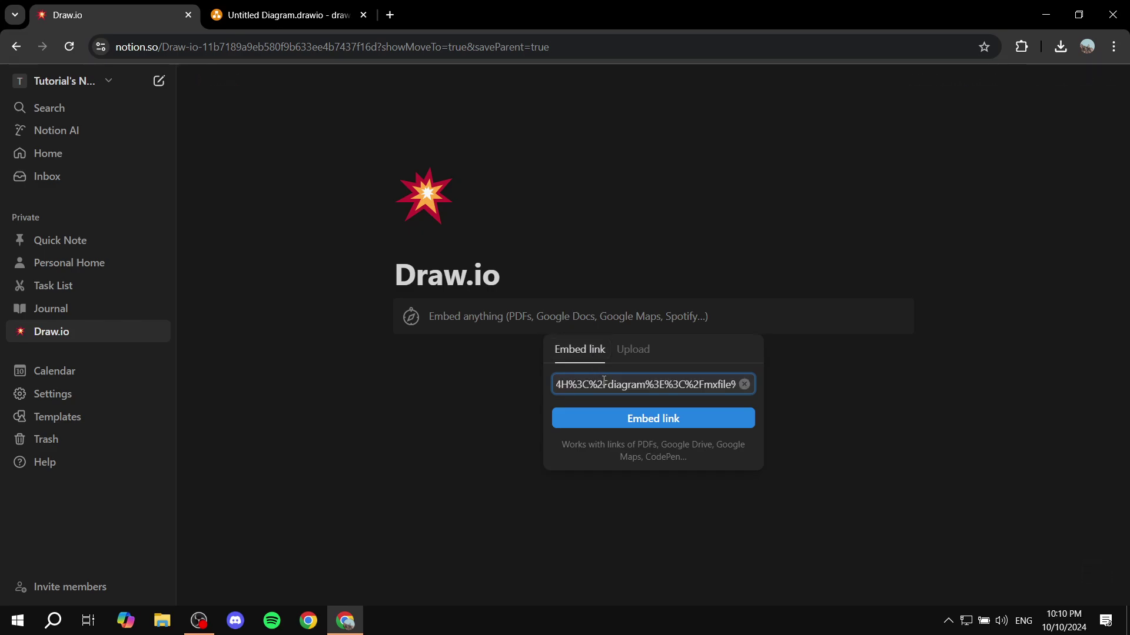
{"action": "left_click", "coordinate": [660, 419]}
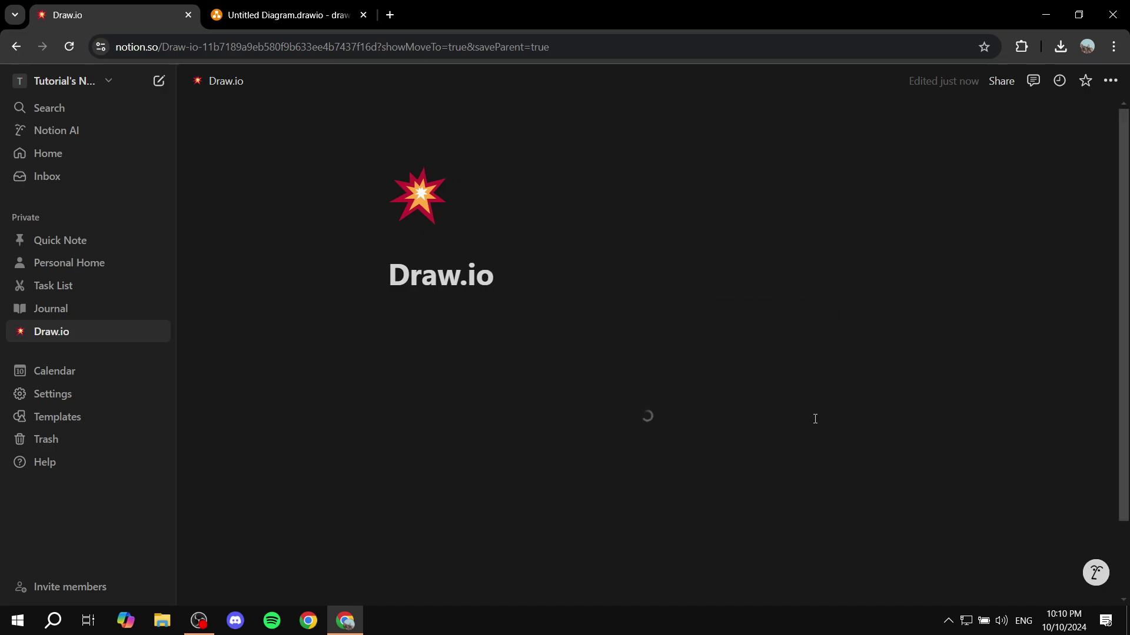
Step: Open the embedded org chart full-size in the diagrams.net viewer
{"action": "mouse_move", "coordinate": [753, 429]}
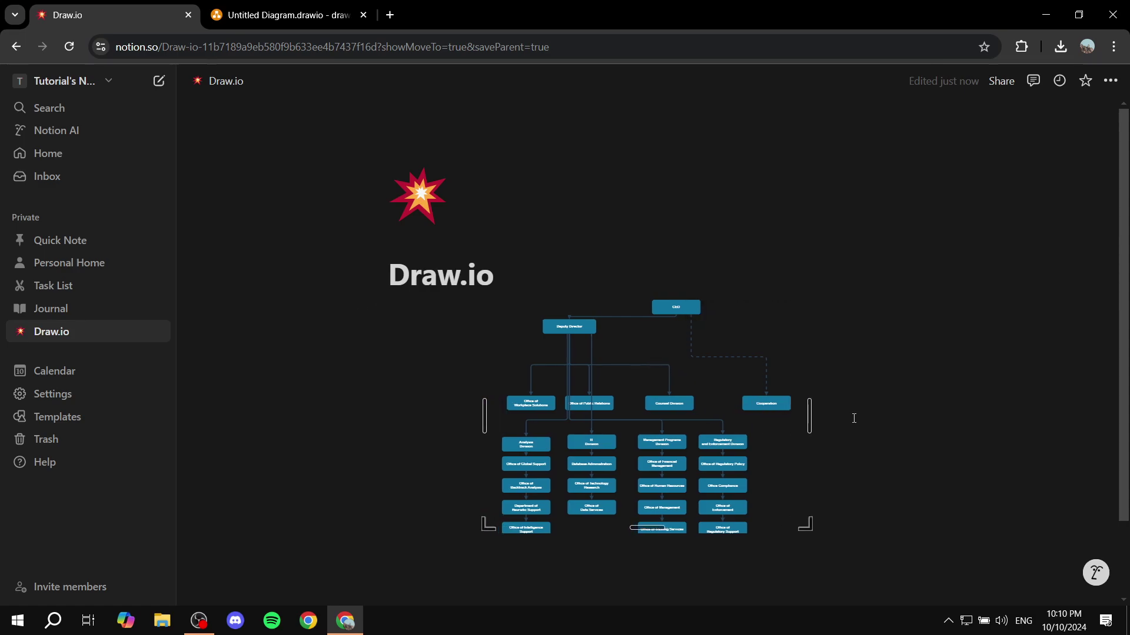
{"action": "scroll", "coordinate": [797, 432], "scroll_direction": "down", "scroll_amount": 2}
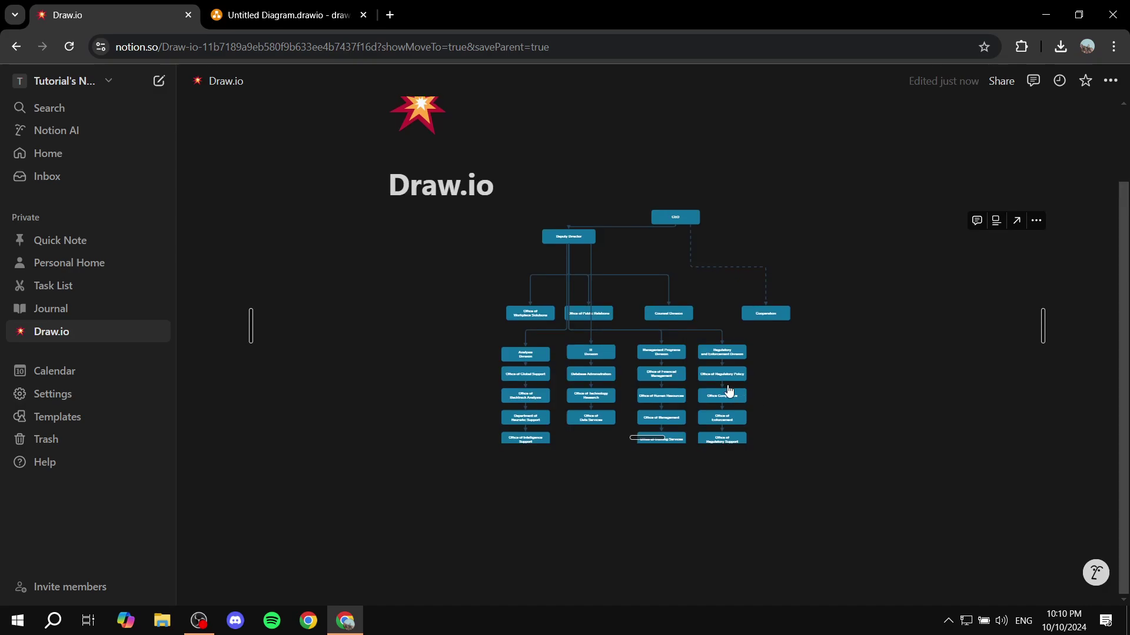
{"action": "left_click", "coordinate": [726, 391]}
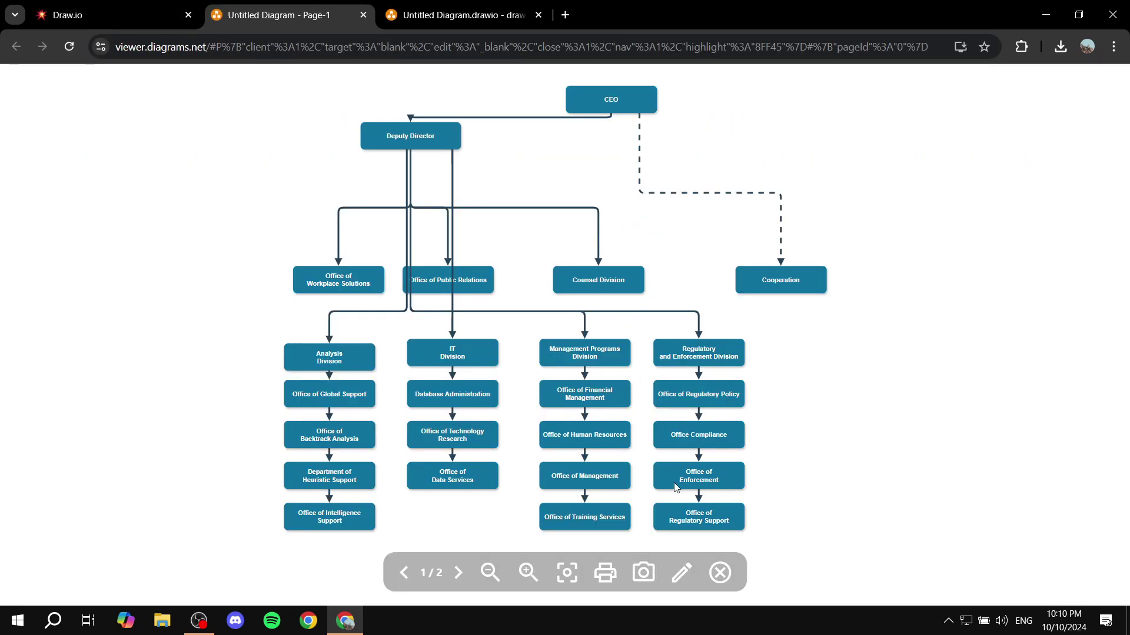
Step: Edit the org chart in draw.io, shifting the Deputy Director box up-left, then return to the Notion tab
{"action": "left_click", "coordinate": [681, 574]}
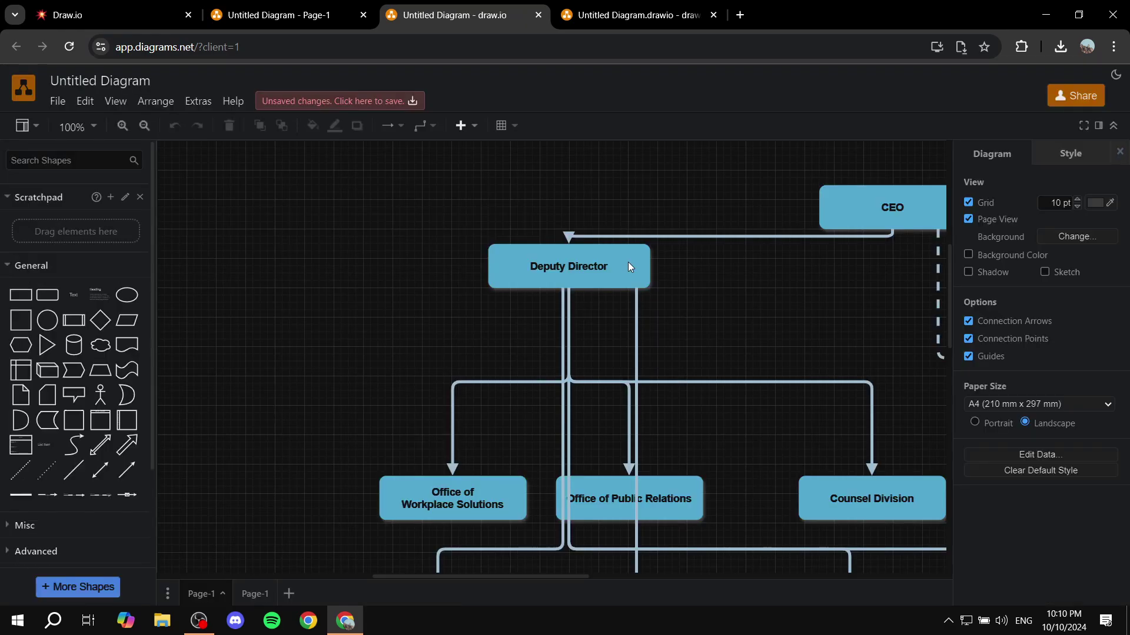
{"action": "mouse_move", "coordinate": [627, 262]}
{"action": "left_mouse_down"}
{"action": "mouse_move", "coordinate": [345, 159]}
{"action": "mouse_move", "coordinate": [542, 282]}
{"action": "mouse_move", "coordinate": [536, 294]}
{"action": "left_mouse_up"}
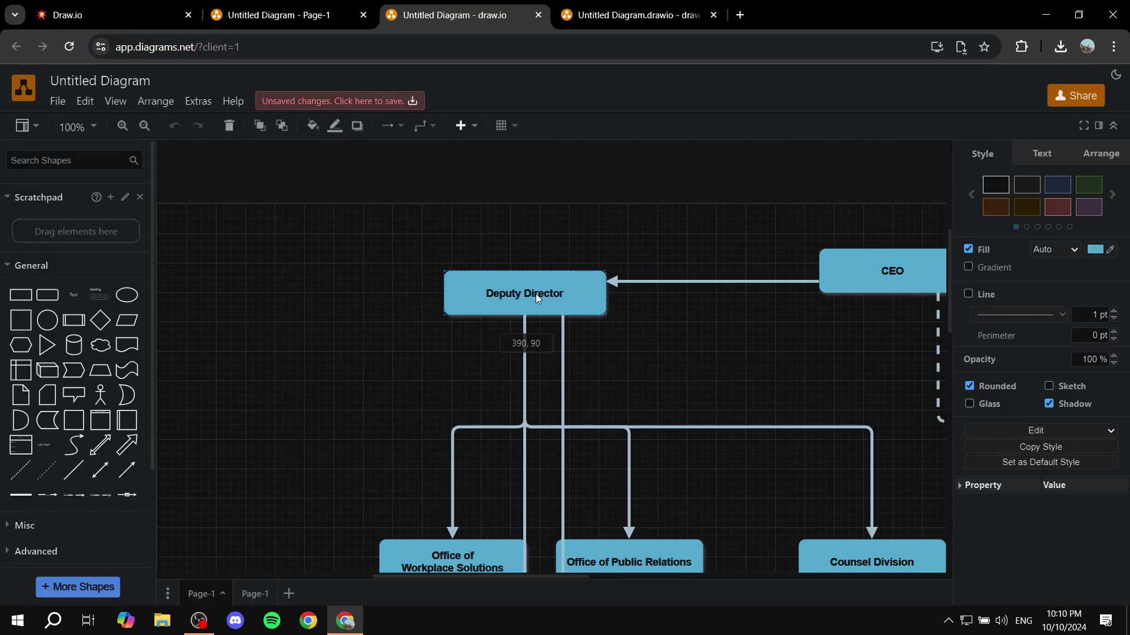
{"action": "left_click", "coordinate": [133, 10]}
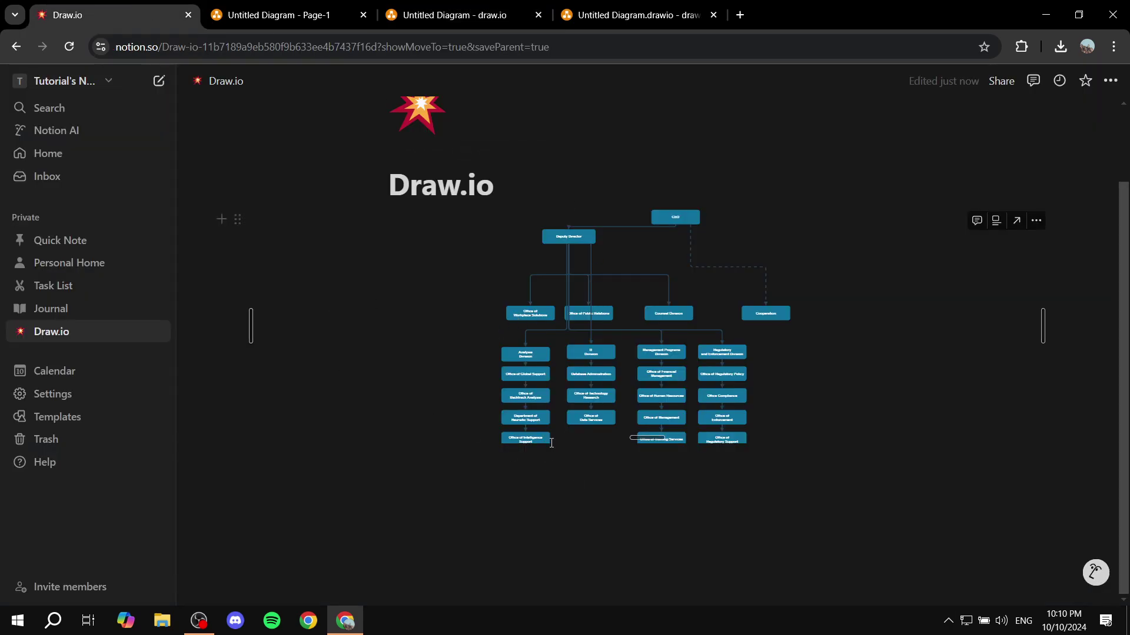
Step: Drag the org chart embed's bottom edge down so the full chart, from CEO to the offices, shows
{"action": "left_click_drag", "start_coordinate": [648, 438], "coordinate": [639, 571]}
{"action": "scroll", "coordinate": [634, 397], "scroll_direction": "down", "scroll_amount": 2}
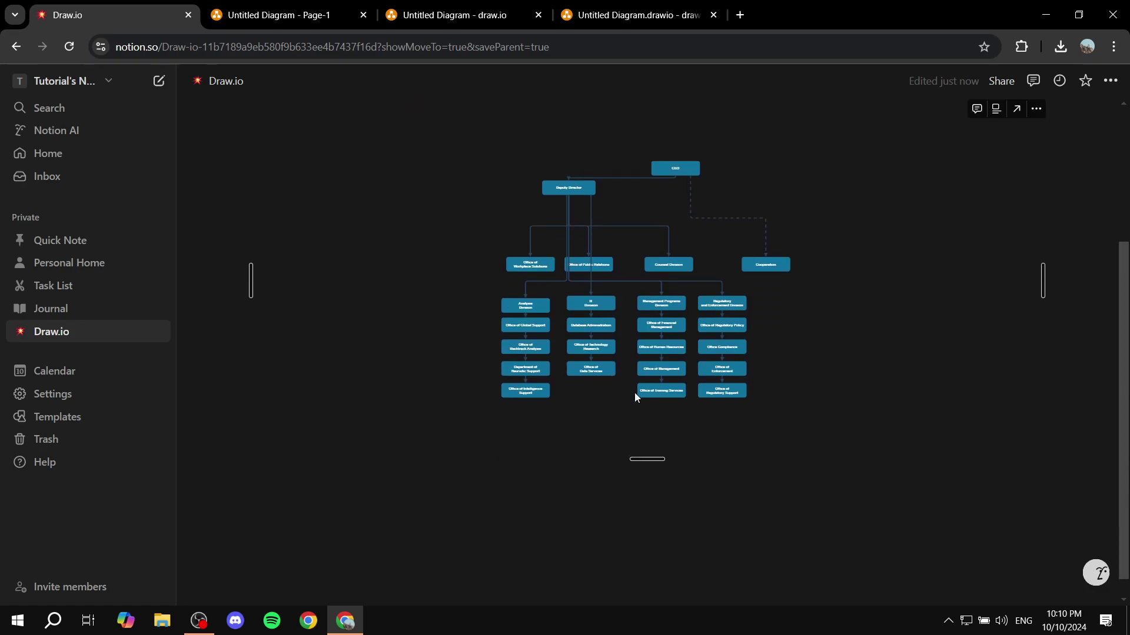
{"action": "scroll", "coordinate": [575, 338], "scroll_direction": "up", "scroll_amount": 3}
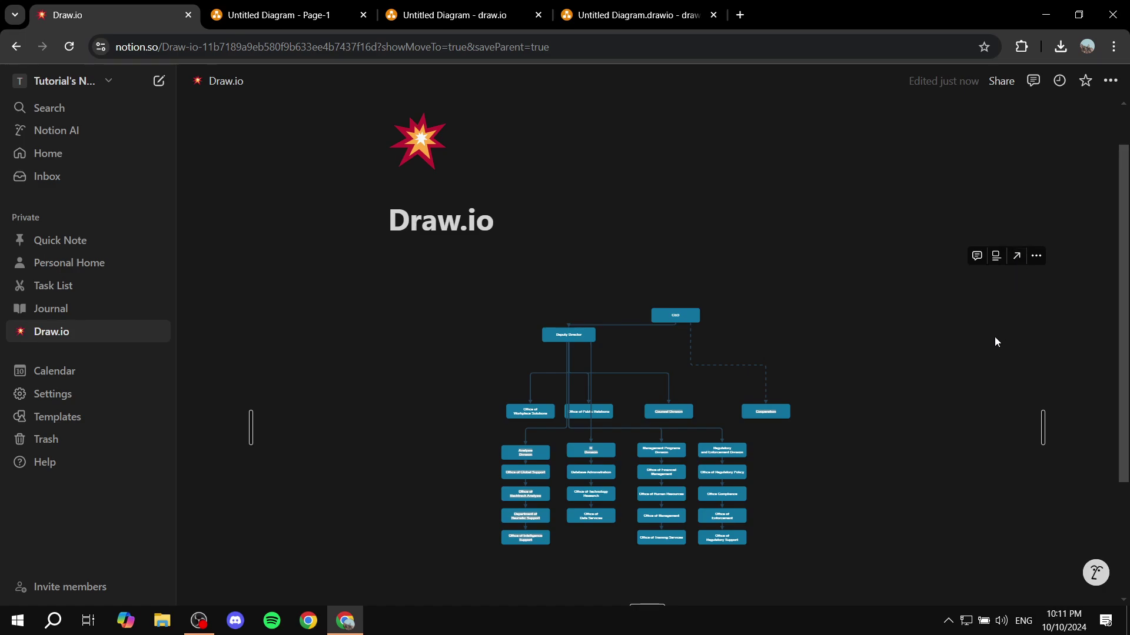
{"action": "scroll", "coordinate": [980, 335], "scroll_direction": "down", "scroll_amount": 3}
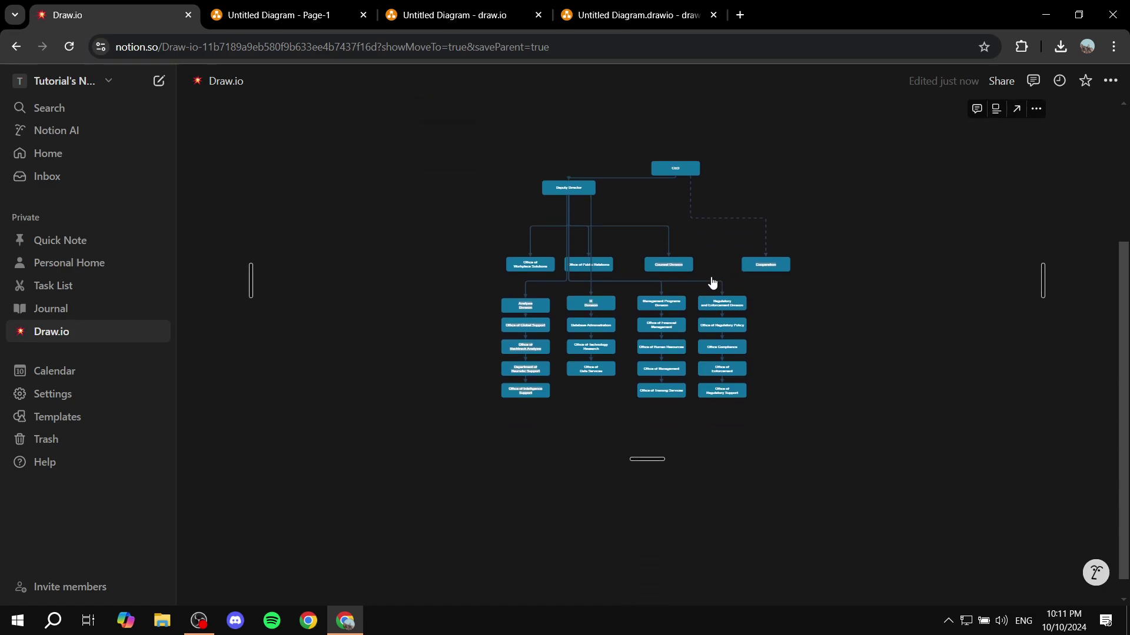